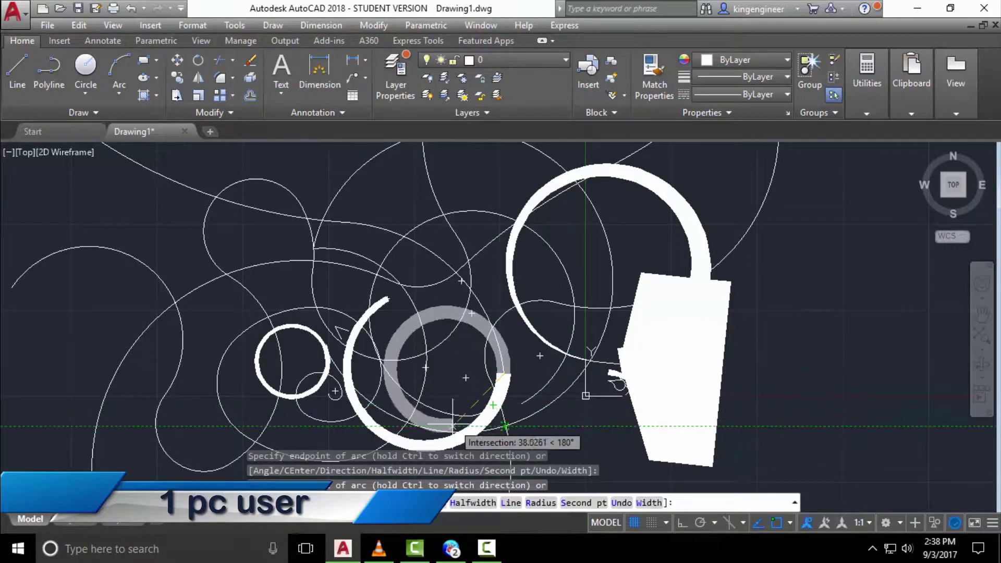
Step: Extend the wide polyline with two more arc segments near the middle of the drawing
{"action": "left_click", "coordinate": [576, 395]}
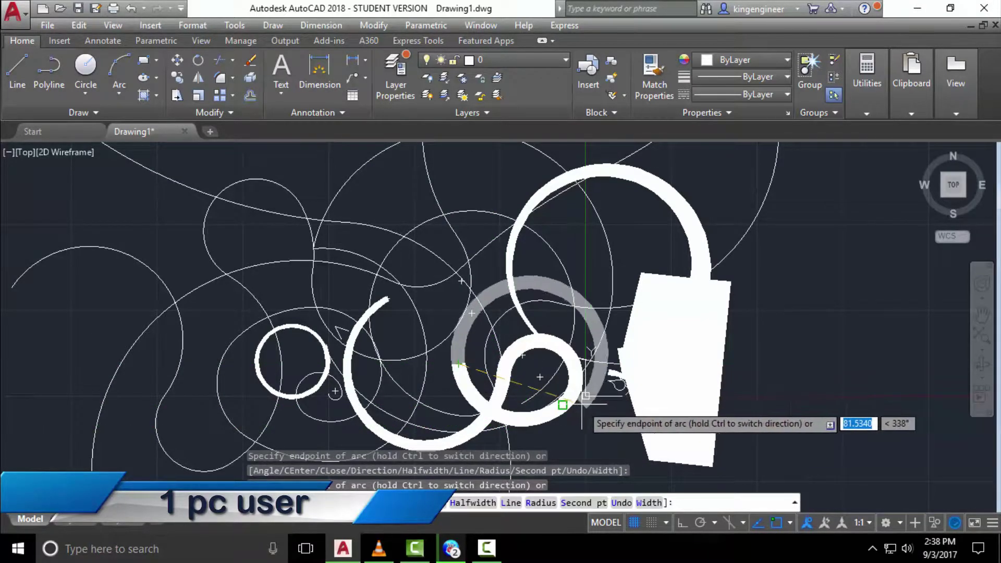
{"action": "left_click", "coordinate": [562, 405]}
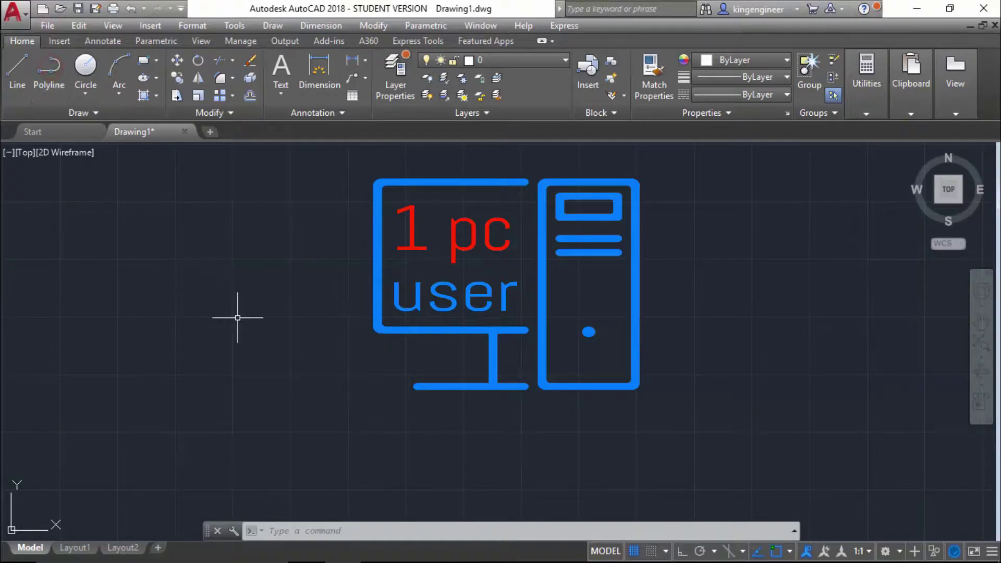
Step: Draw a triangular polyline from three straight segments, ending back at its start point
{"action": "left_click", "coordinate": [238, 318]}
{"action": "left_click", "coordinate": [293, 256]}
{"action": "left_click", "coordinate": [51, 83]}
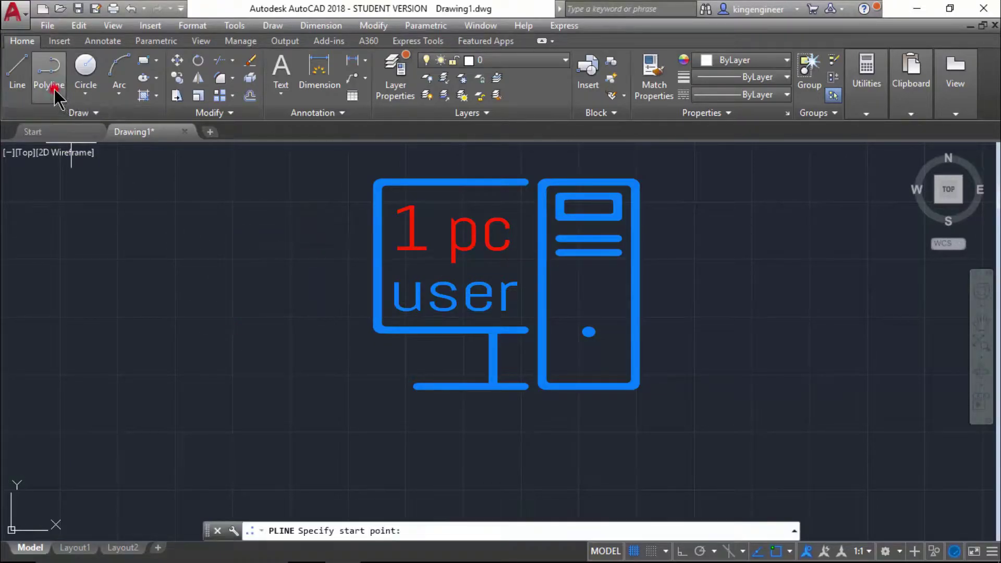
{"action": "left_click", "coordinate": [207, 340]}
{"action": "left_click", "coordinate": [358, 249]}
{"action": "left_click", "coordinate": [459, 353]}
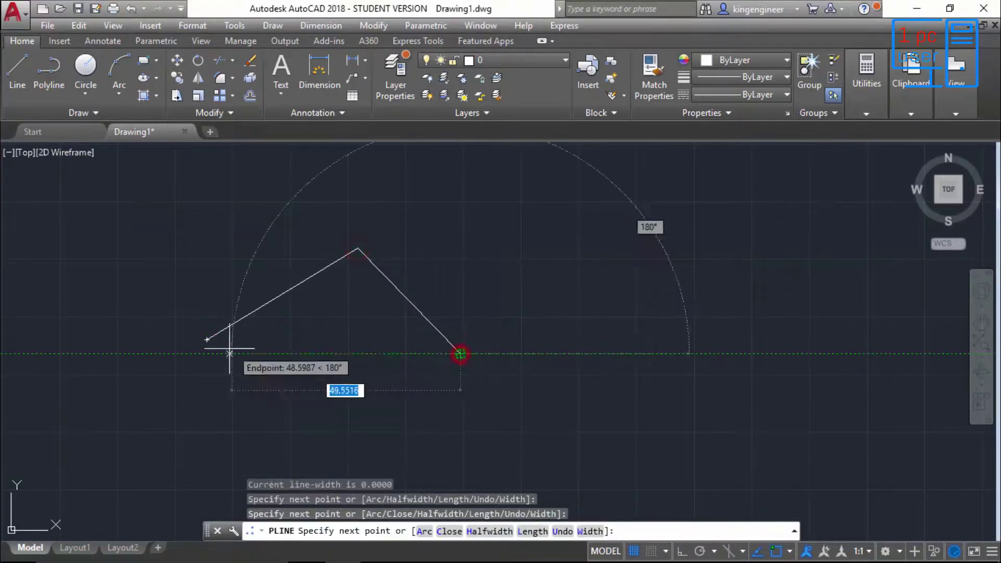
{"action": "left_click", "coordinate": [200, 337]}
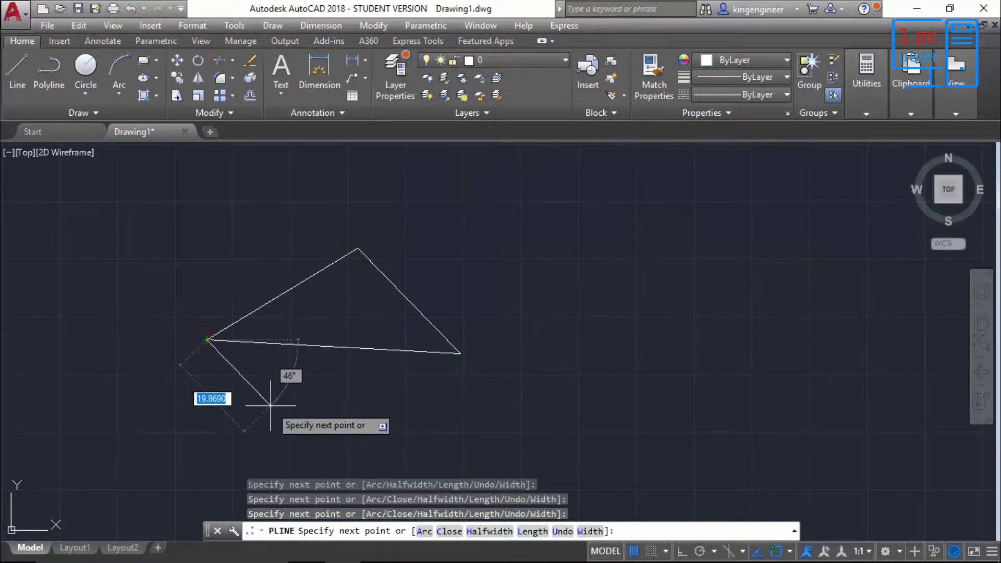
{"action": "key", "text": "Escape"}
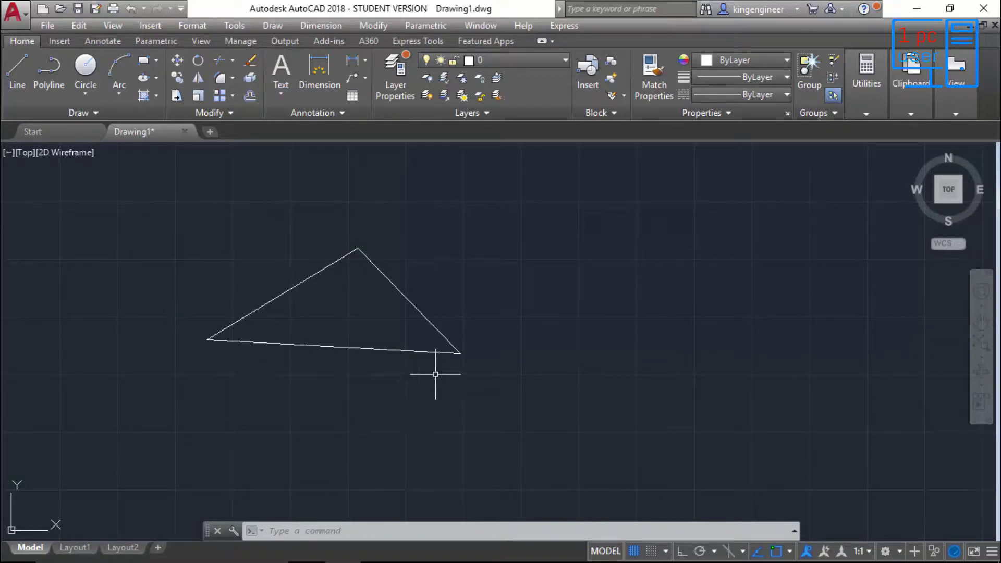
{"action": "double_click", "coordinate": [440, 352]}
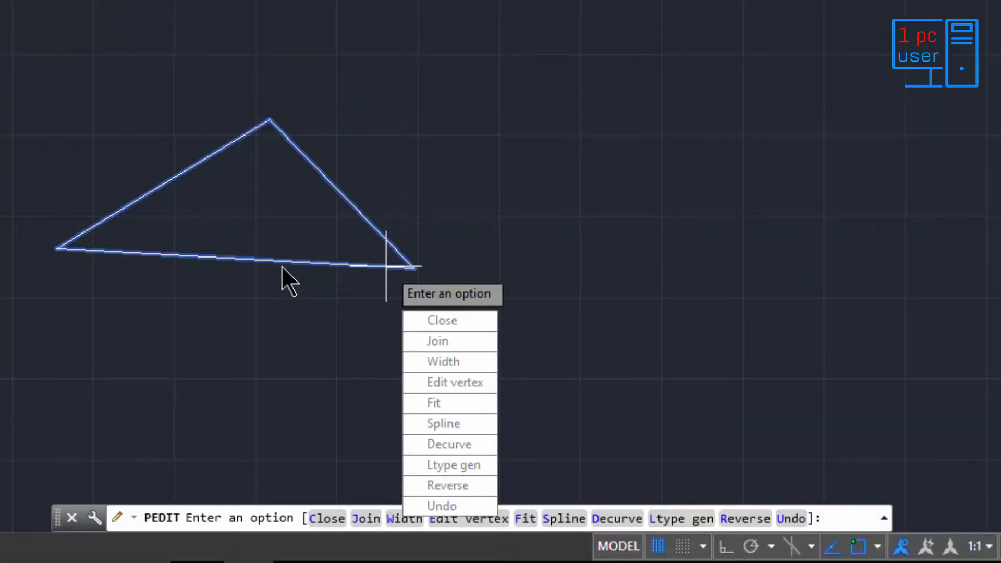
{"action": "key", "text": "Escape"}
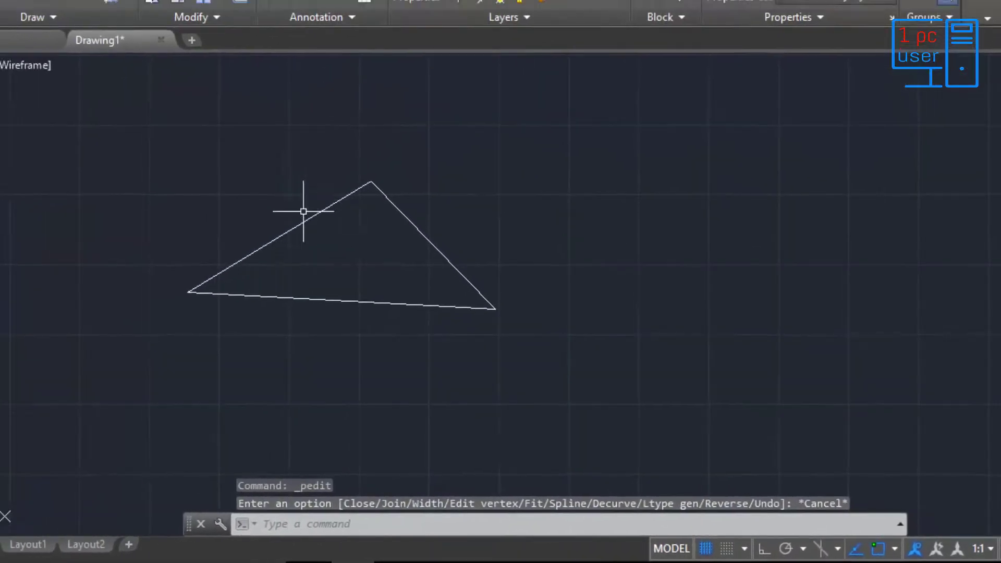
{"action": "left_click", "coordinate": [214, 17]}
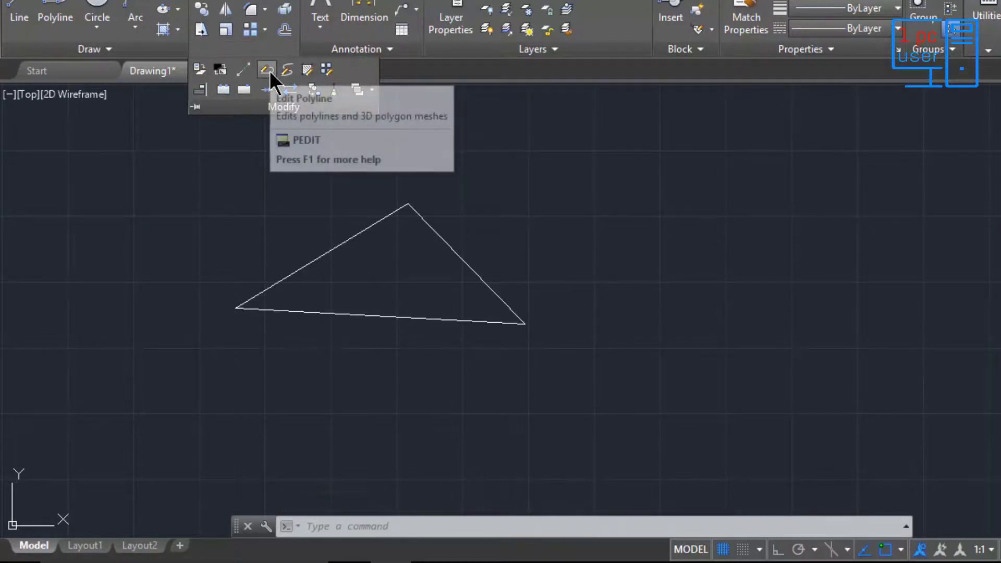
{"action": "left_click", "coordinate": [268, 70]}
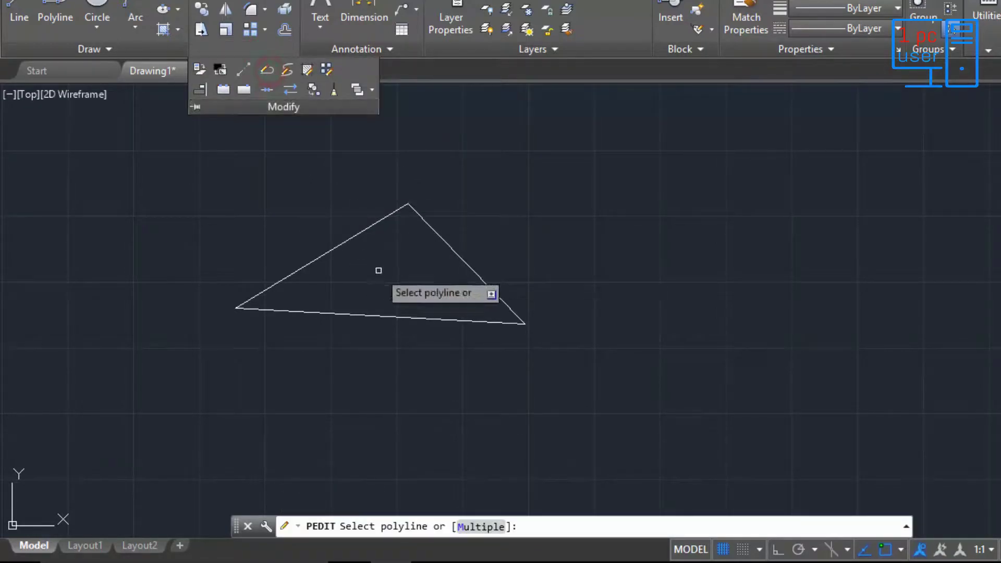
{"action": "left_click", "coordinate": [387, 316]}
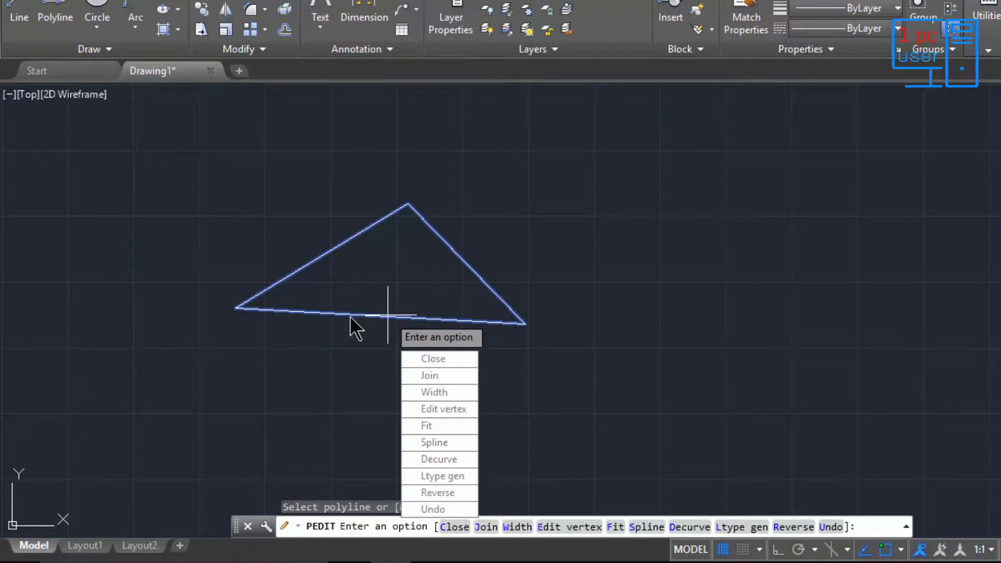
{"action": "key", "text": "Escape"}
{"action": "key", "text": "Escape"}
{"action": "key", "text": "Escape"}
{"action": "key", "text": "Escape"}
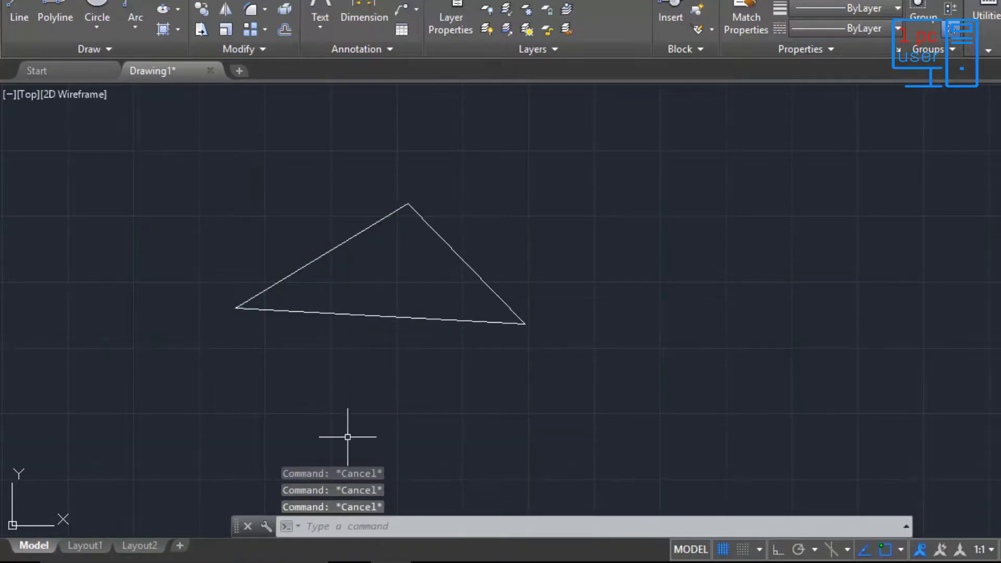
Step: Run PEDIT on the triangle and set a width for all segments by two points, starting at its left corner
{"action": "left_click", "coordinate": [371, 526]}
{"action": "type", "text": "pe"}
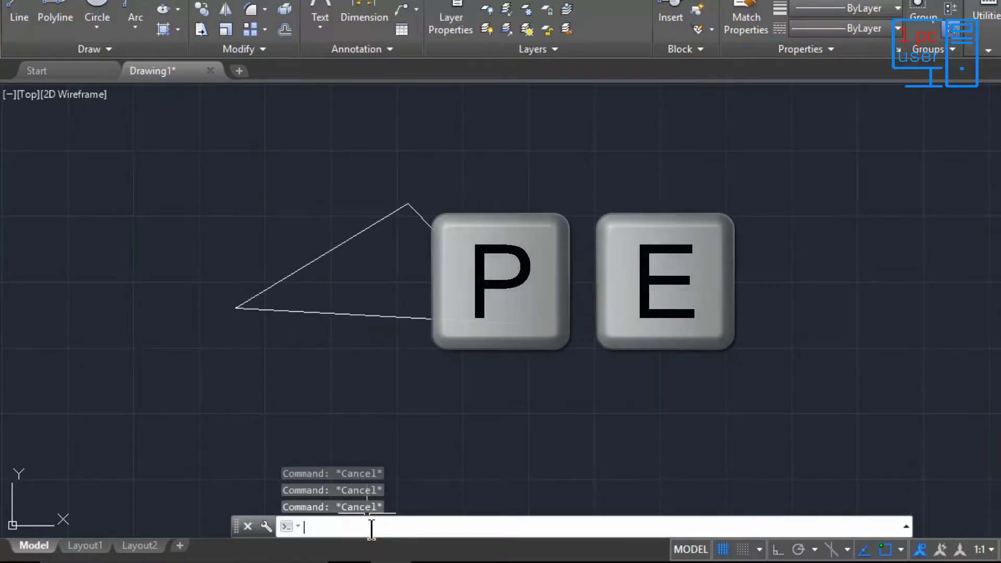
{"action": "type", "text": "PE"}
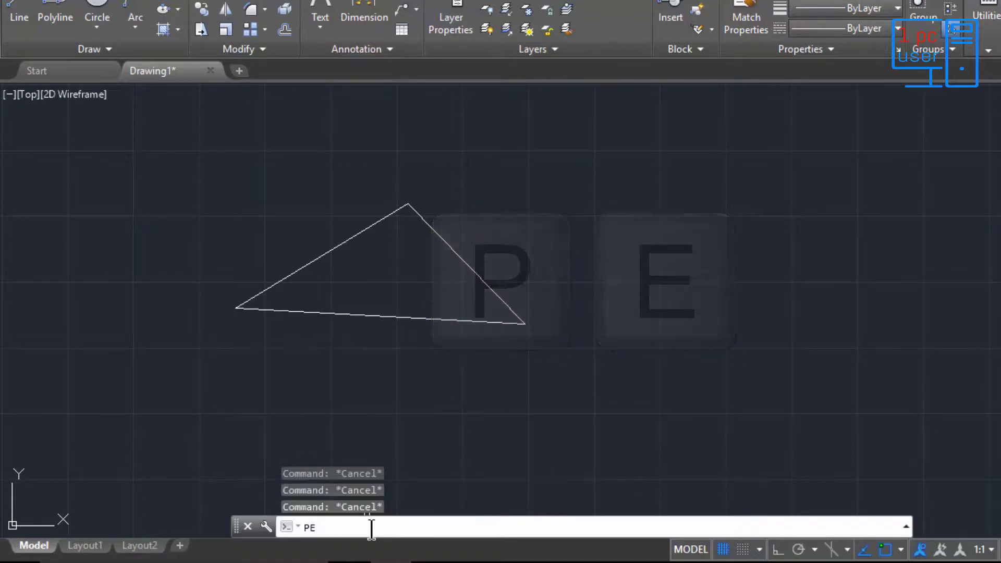
{"action": "key", "text": "Return"}
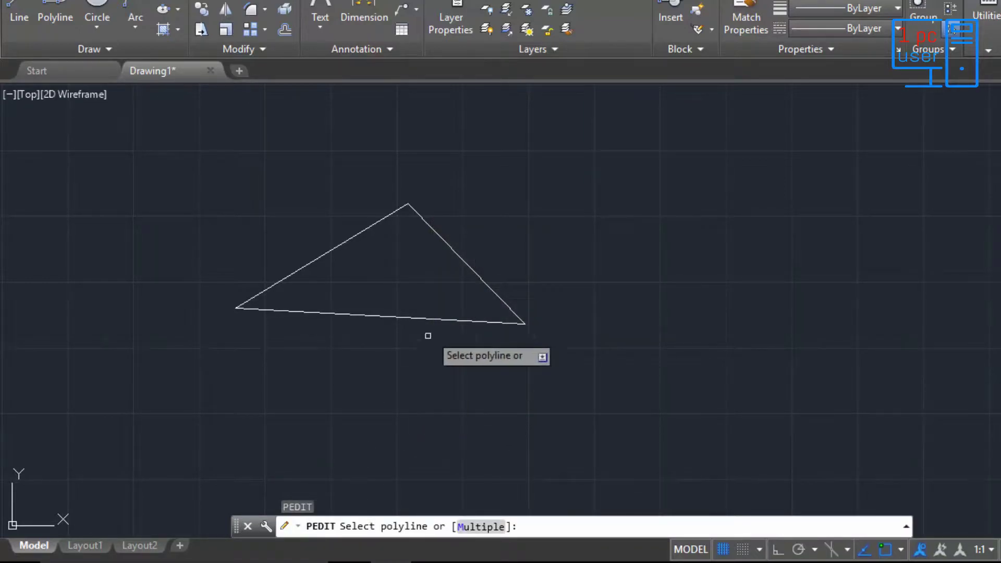
{"action": "left_click", "coordinate": [438, 318]}
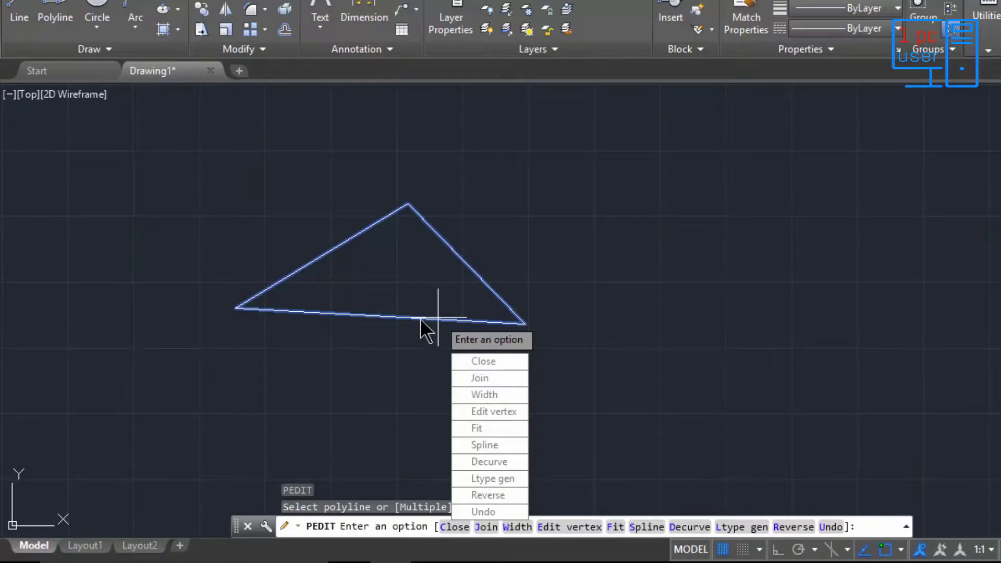
{"action": "left_click", "coordinate": [502, 393]}
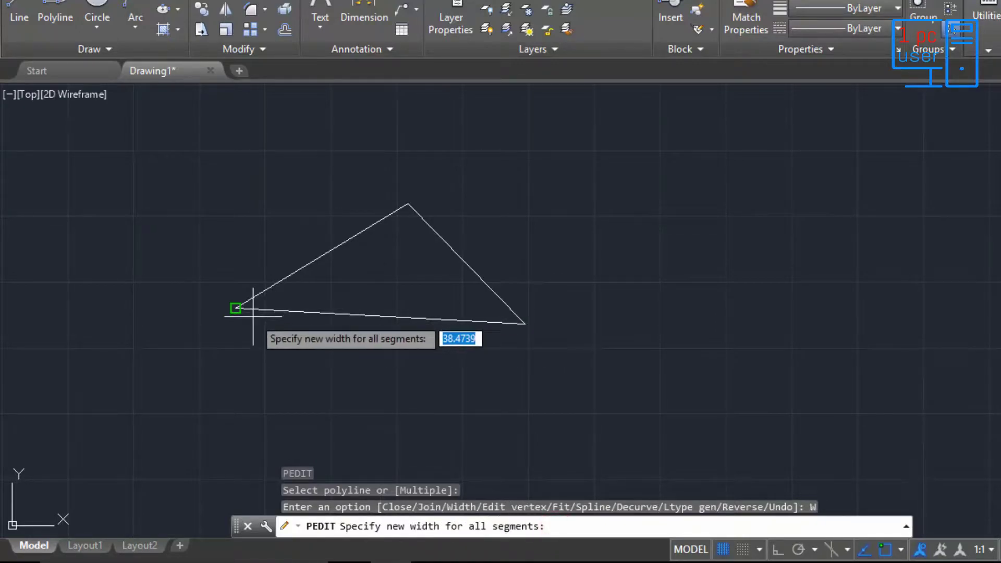
{"action": "left_click", "coordinate": [236, 308]}
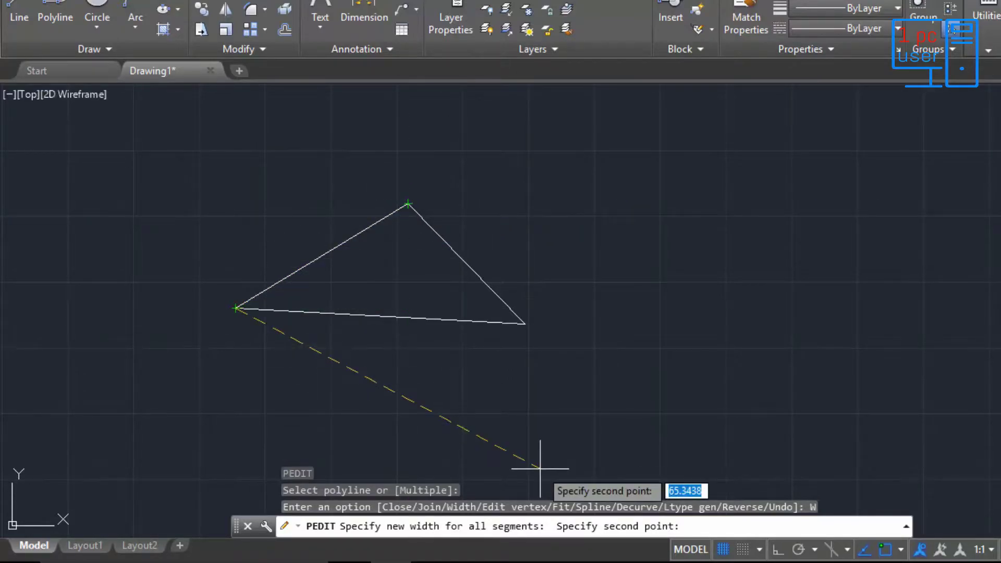
{"action": "left_click", "coordinate": [257, 313]}
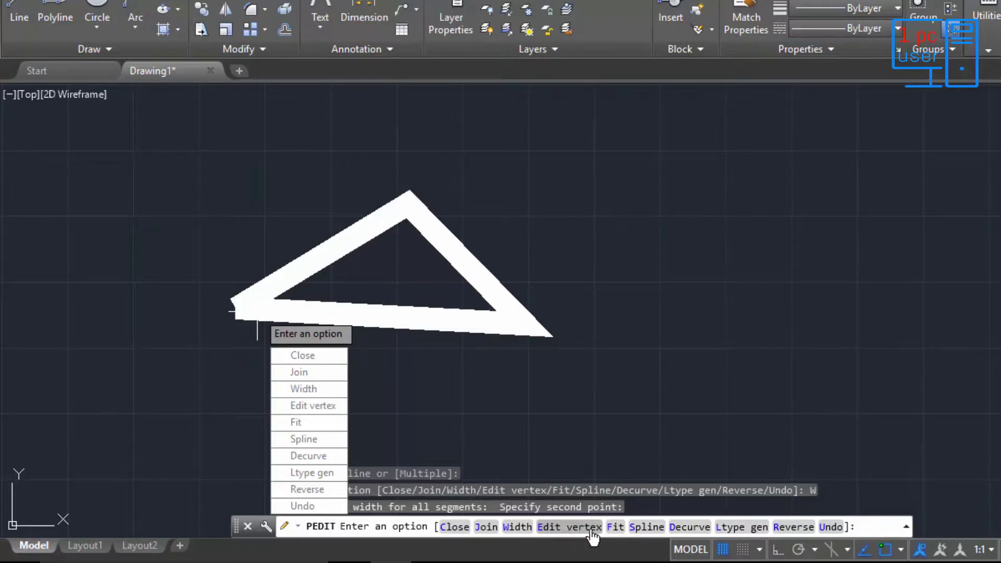
Step: Set a much larger width for all segments of the triangle using two points picked below it, and end the edit
{"action": "left_click", "coordinate": [514, 527]}
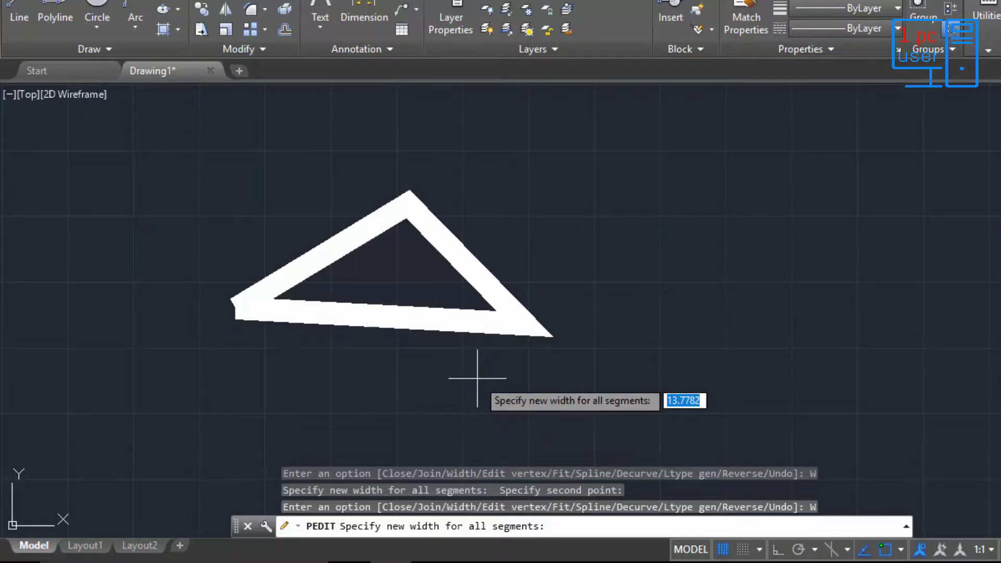
{"action": "key", "text": "ctrl+z"}
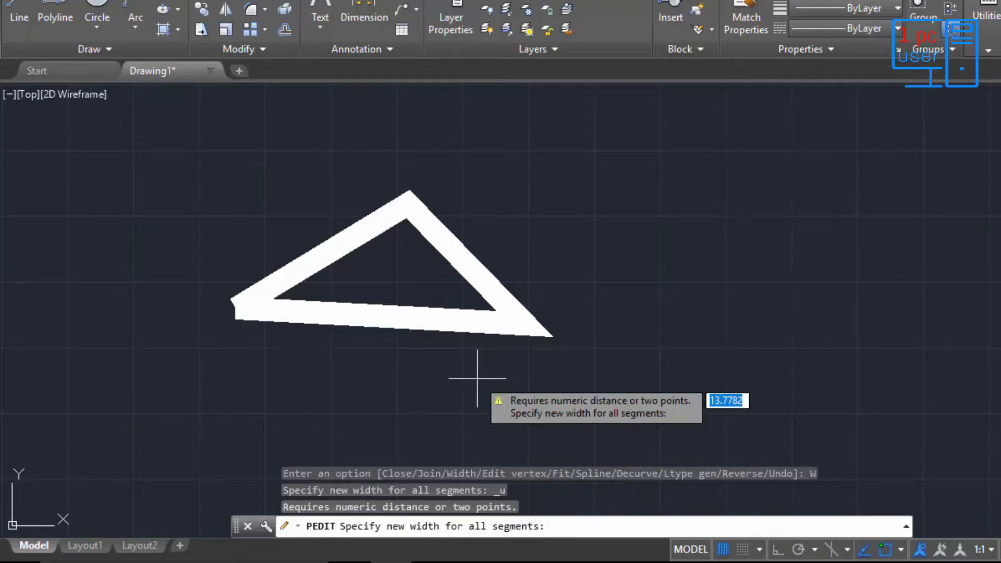
{"action": "left_click", "coordinate": [398, 368]}
{"action": "left_click", "coordinate": [606, 382]}
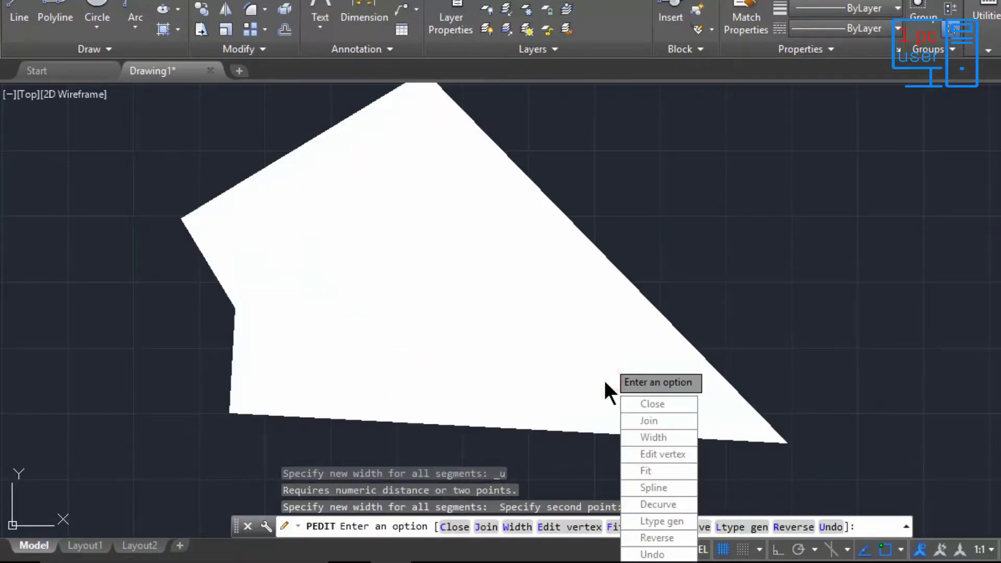
{"action": "key", "text": "Escape"}
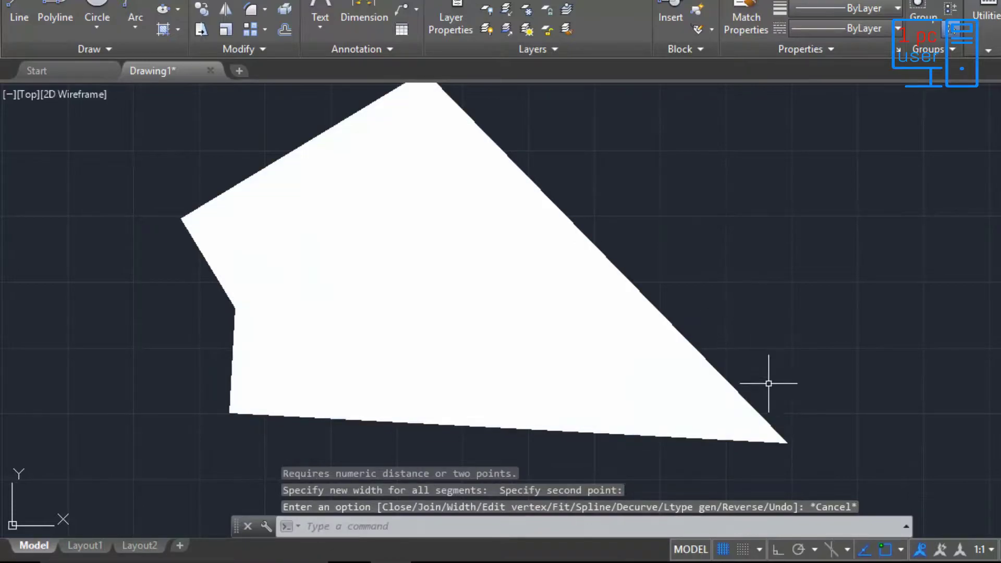
Step: Delete the thick triangular polyline from the drawing
{"action": "left_click", "coordinate": [834, 482]}
{"action": "left_click", "coordinate": [53, 175]}
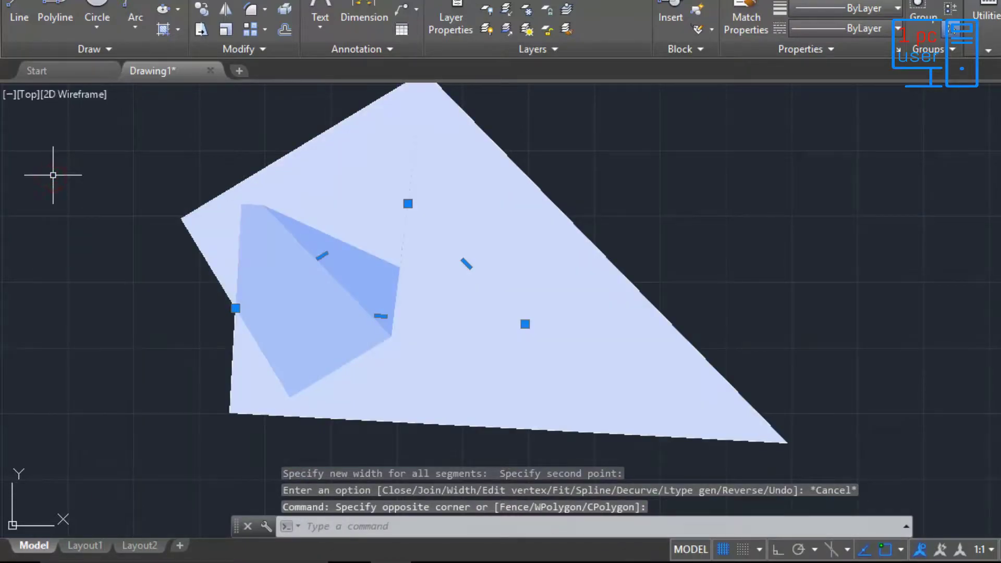
{"action": "key", "text": "Delete"}
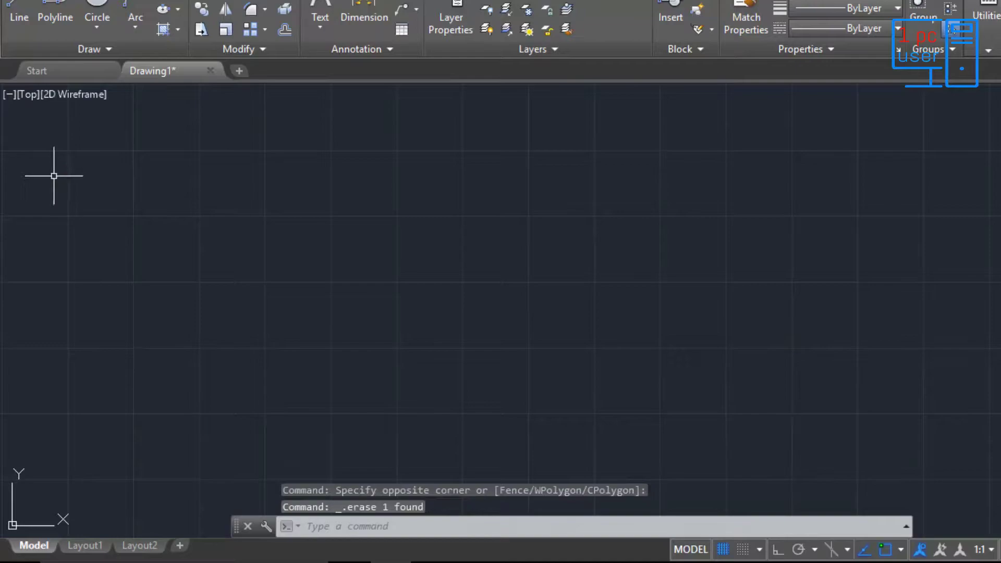
Step: Draw a new triangular polyline with zero line width, its right side about 28 units long, ending at its start point
{"action": "left_click", "coordinate": [54, 11]}
{"action": "left_click", "coordinate": [351, 253]}
{"action": "left_click", "coordinate": [473, 182]}
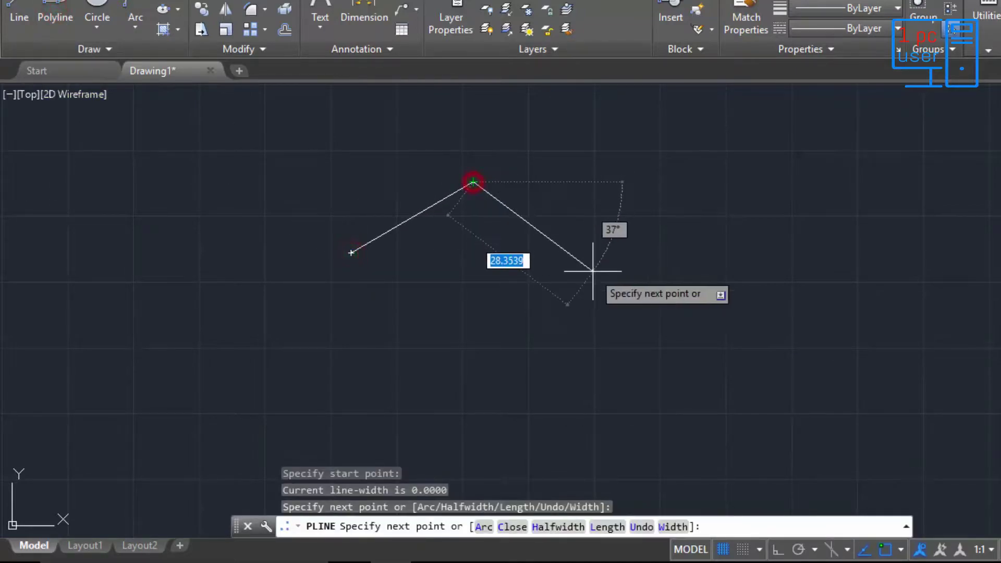
{"action": "left_click", "coordinate": [592, 270]}
{"action": "left_click", "coordinate": [351, 252]}
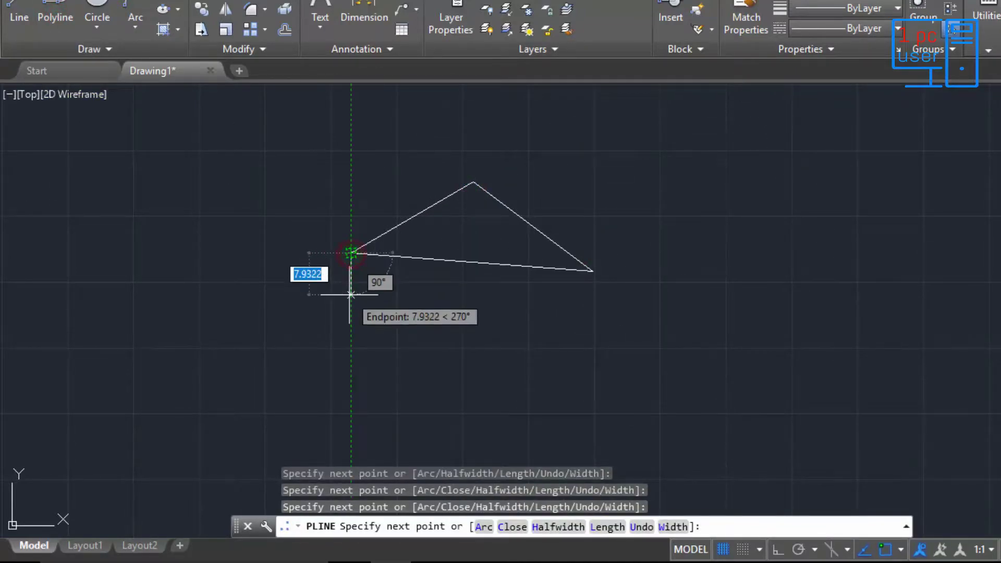
{"action": "key", "text": "Escape"}
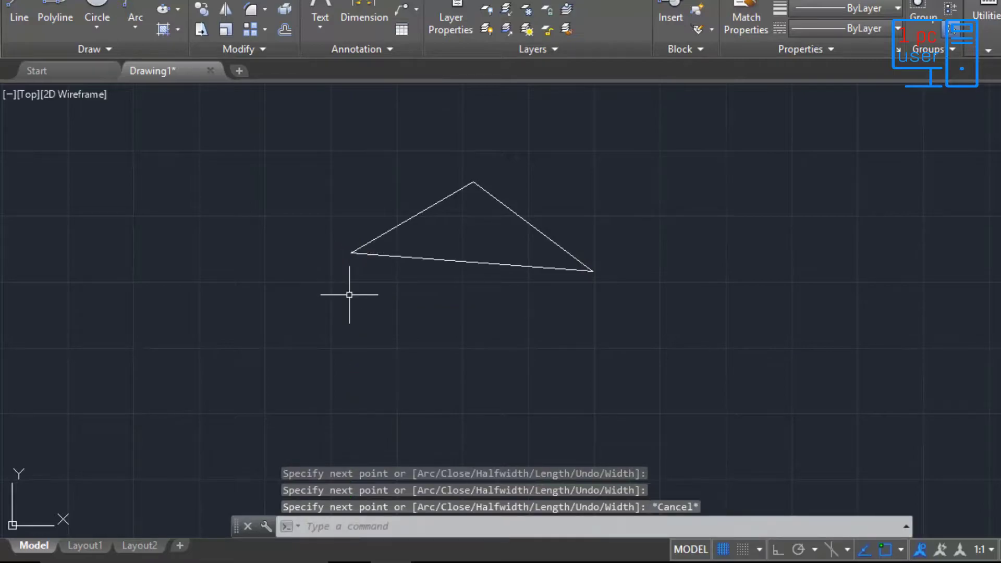
Step: Open the new triangle for polyline editing and apply Fit followed by Decurve, two times in a row
{"action": "double_click", "coordinate": [477, 262]}
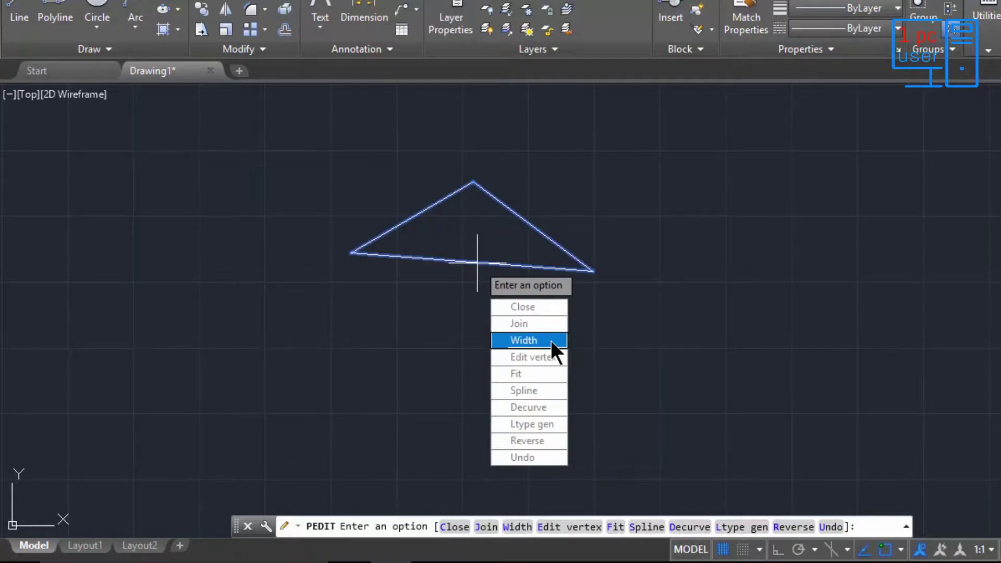
{"action": "left_click", "coordinate": [537, 372]}
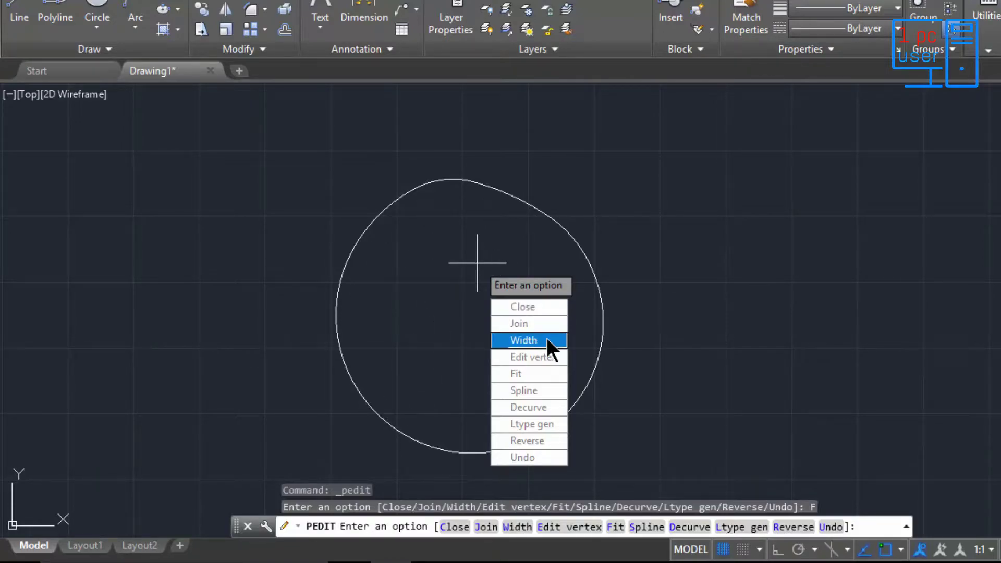
{"action": "left_click", "coordinate": [546, 407]}
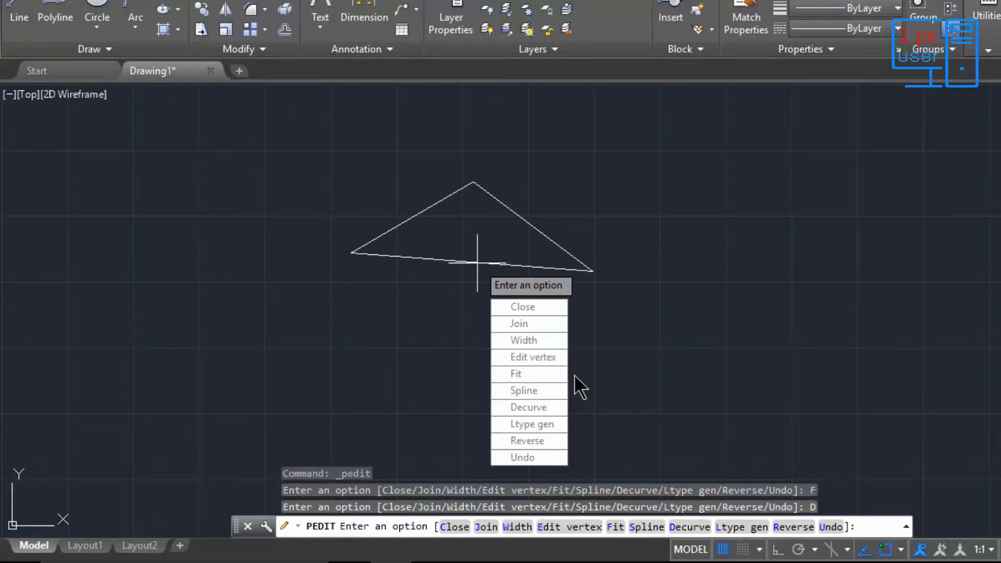
{"action": "left_click", "coordinate": [540, 374]}
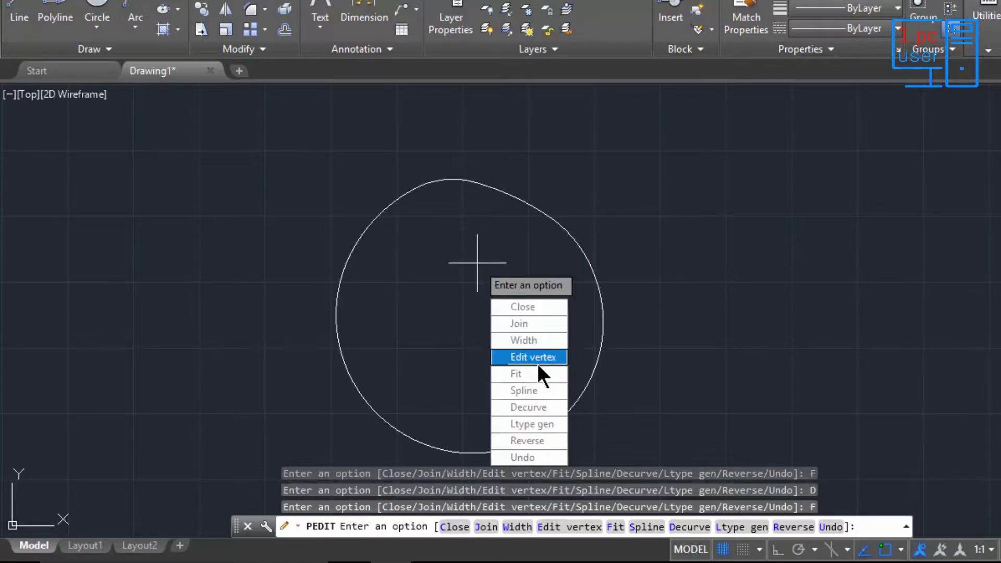
{"action": "left_click", "coordinate": [538, 408]}
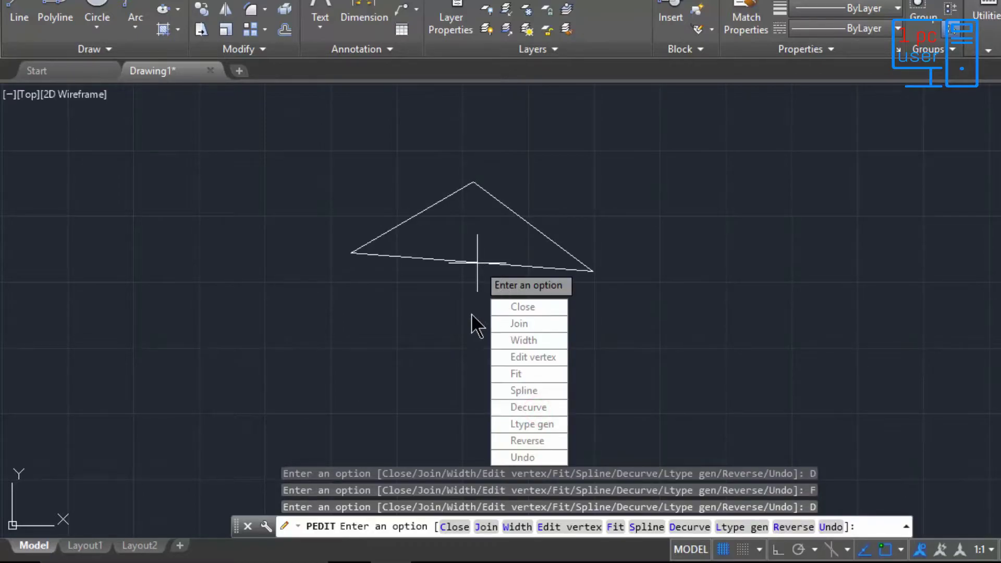
Step: Convert the straight-sided triangular polyline into a curve with the Spline option
{"action": "left_click", "coordinate": [542, 391]}
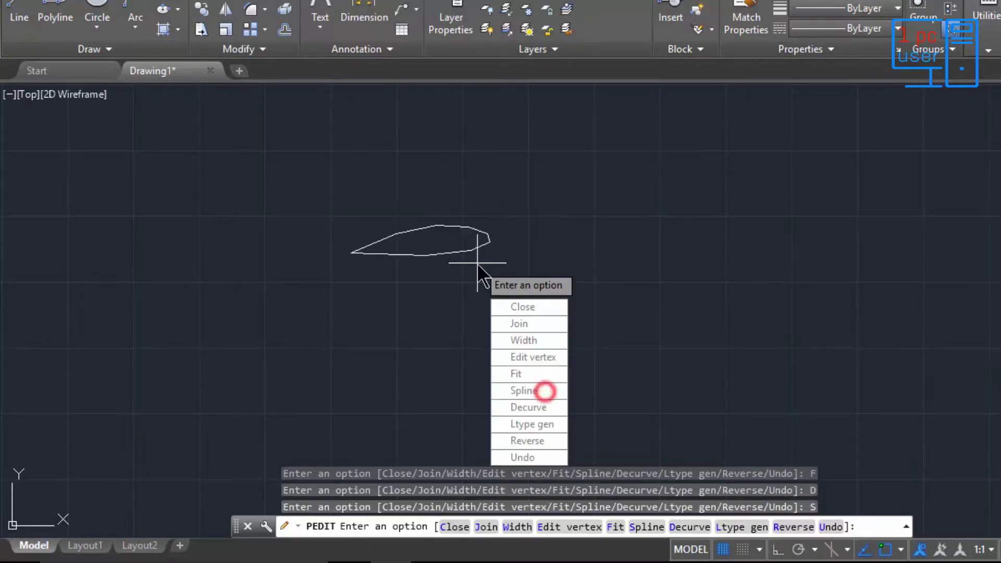
{"action": "left_click", "coordinate": [540, 388]}
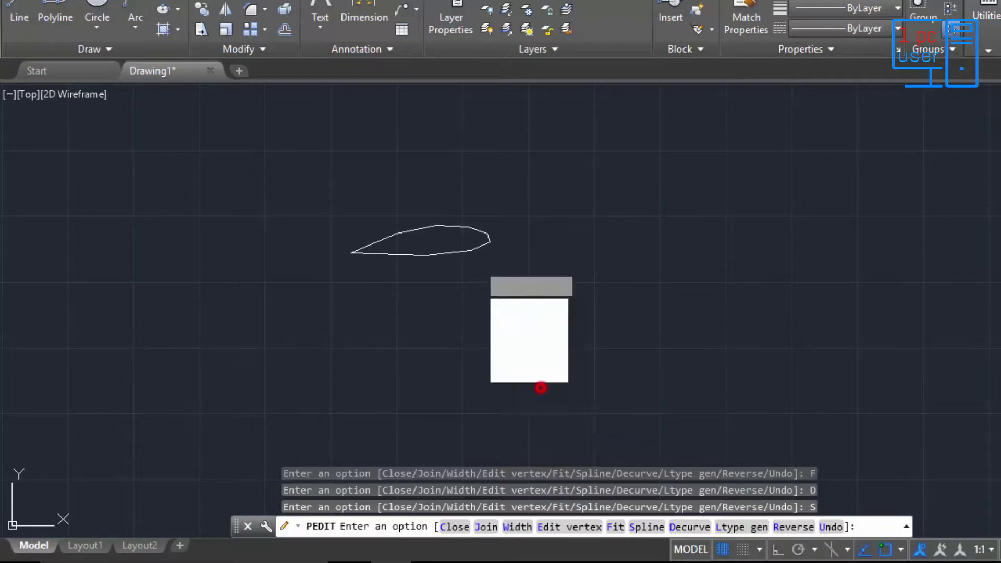
Step: Straighten the splined triangular polyline with the Decurve option and end polyline editing
{"action": "left_click", "coordinate": [547, 407]}
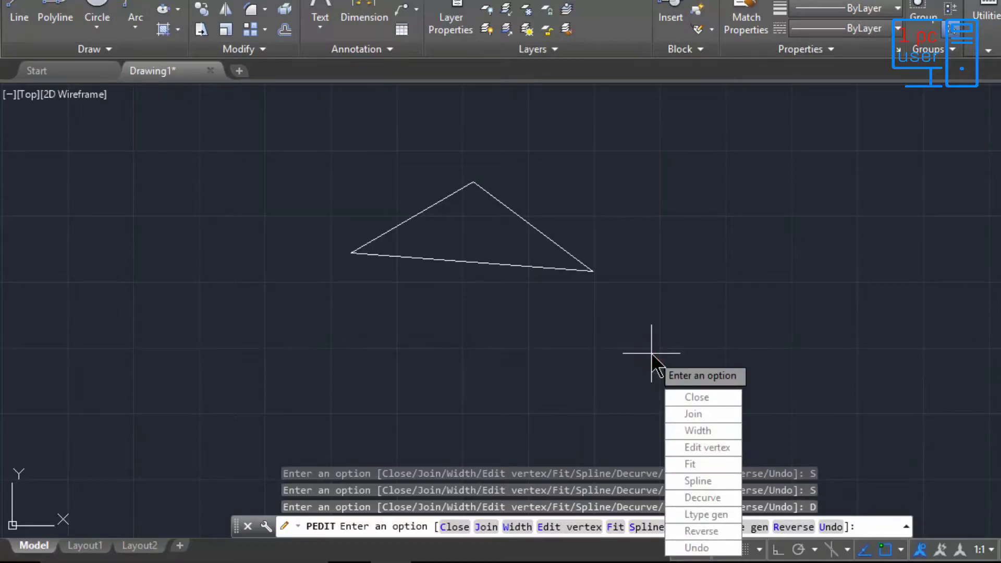
{"action": "key", "text": "Escape"}
{"action": "key", "text": "Escape"}
{"action": "key", "text": "Escape"}
{"action": "key", "text": "Escape"}
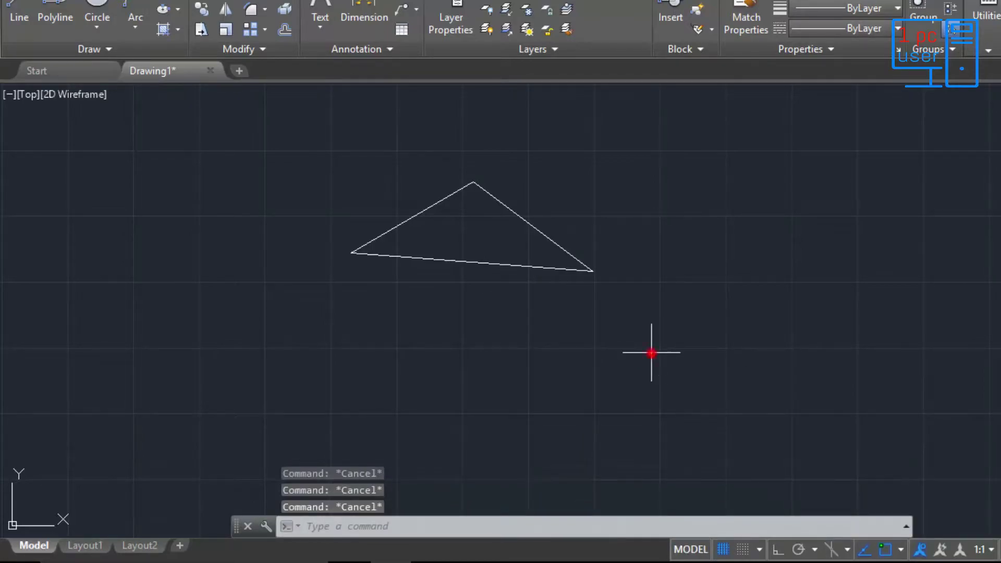
Step: Delete the straight-sided triangular polyline from the drawing
{"action": "left_click", "coordinate": [652, 353]}
{"action": "left_click", "coordinate": [357, 181]}
{"action": "key", "text": "Delete"}
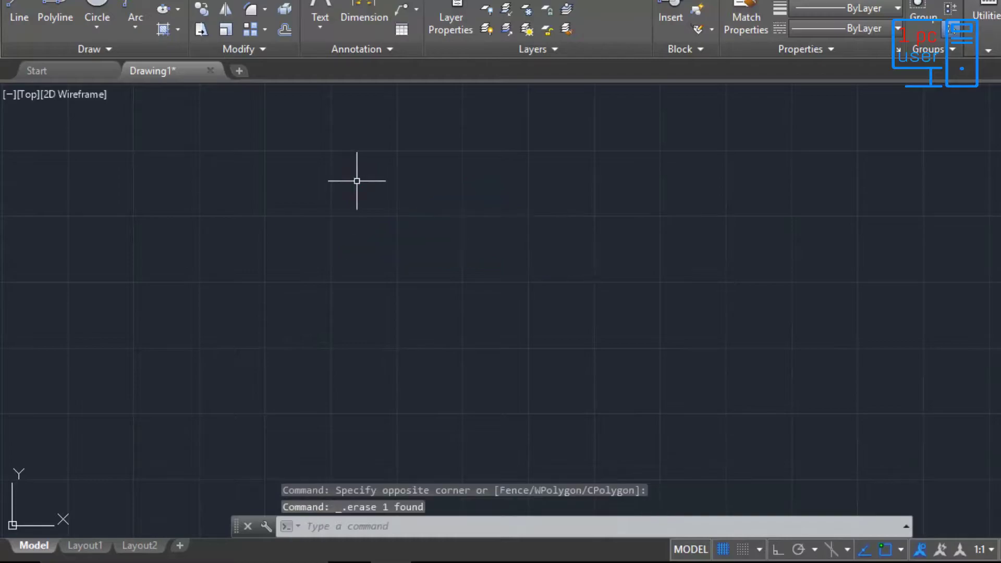
Step: Draw an open M-shaped zigzag polyline of four segments, the second about 39 units long at 55° downward
{"action": "left_click", "coordinate": [58, 24]}
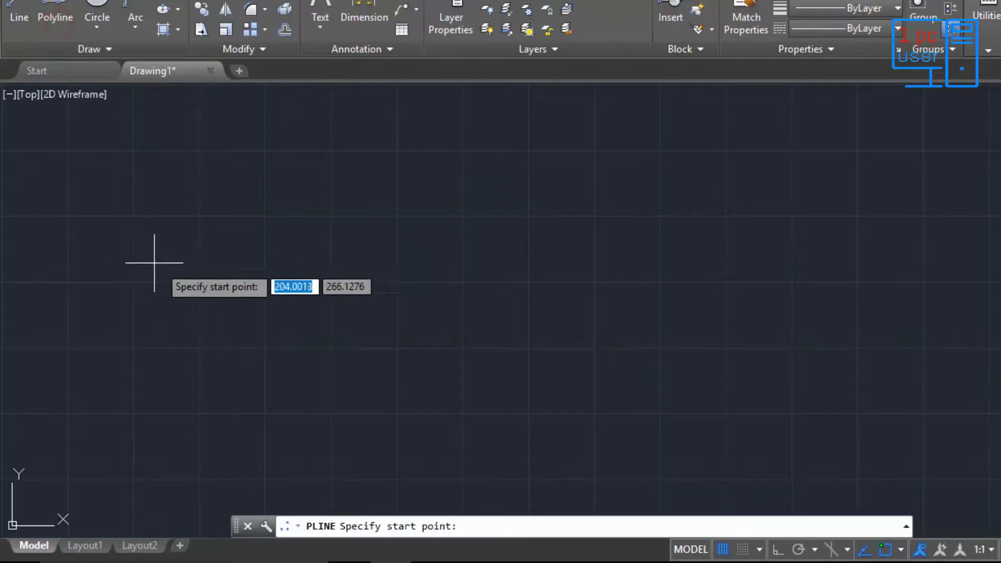
{"action": "left_click", "coordinate": [198, 311]}
{"action": "left_click", "coordinate": [287, 158]}
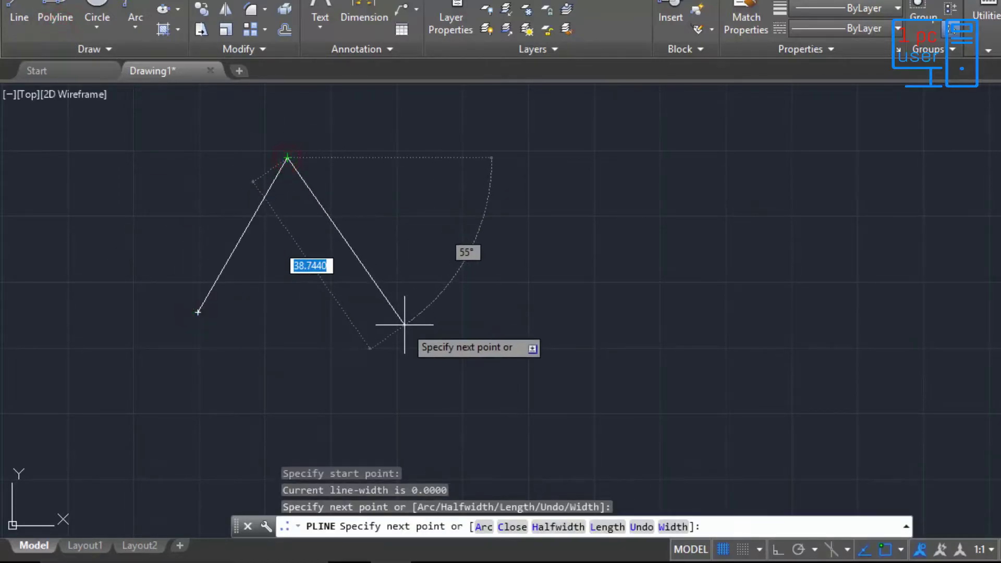
{"action": "left_click", "coordinate": [404, 324]}
{"action": "left_click", "coordinate": [491, 151]}
{"action": "left_click", "coordinate": [571, 331]}
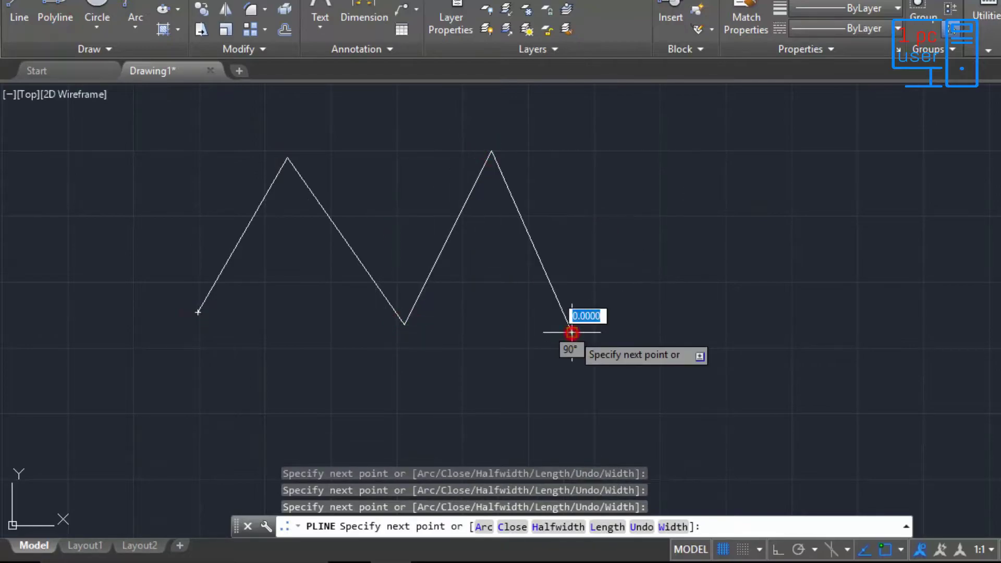
{"action": "key", "text": "Escape"}
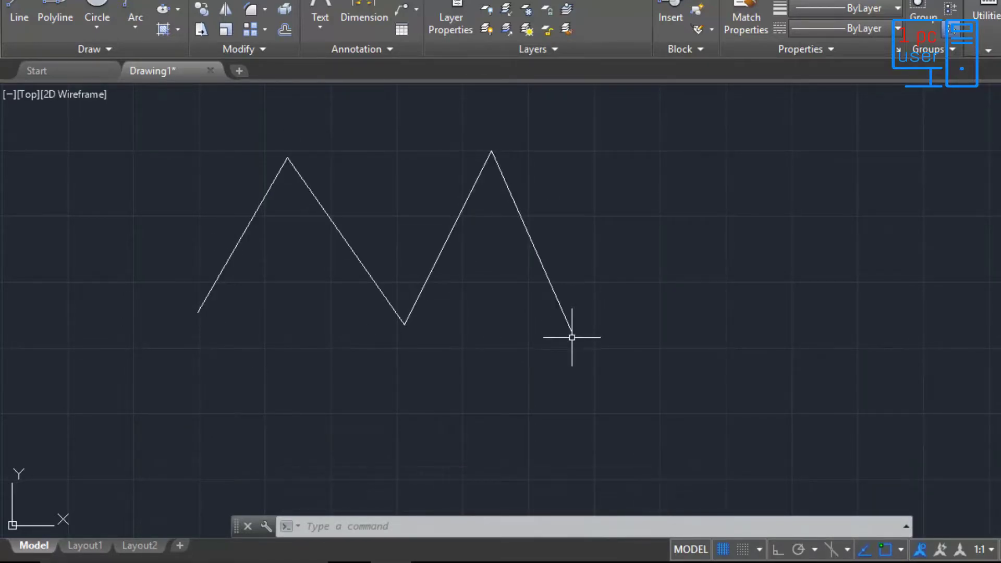
Step: Reverse the vertex order of the zigzag polyline with the PEDIT Reverse option and end the edit
{"action": "double_click", "coordinate": [372, 278]}
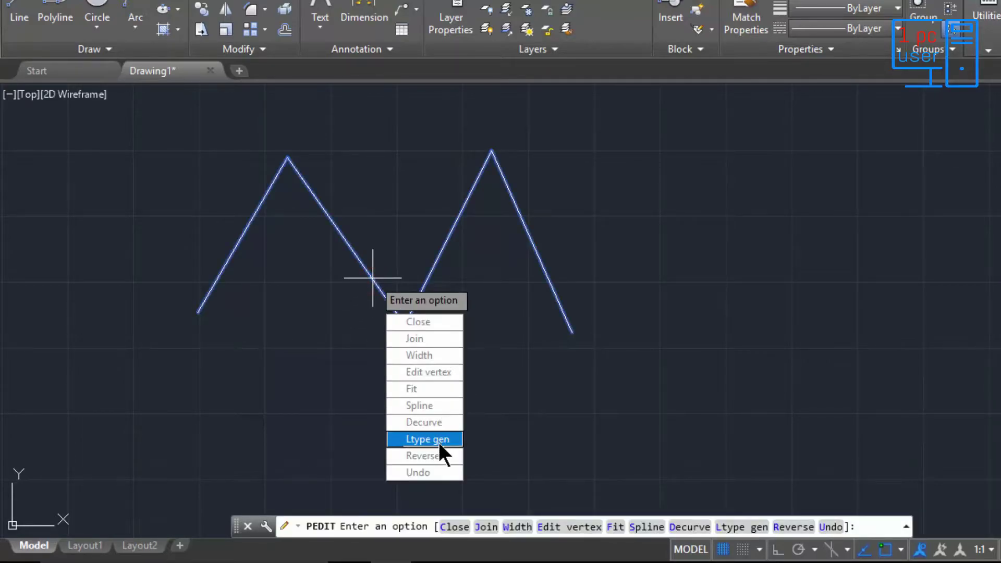
{"action": "left_click", "coordinate": [439, 455]}
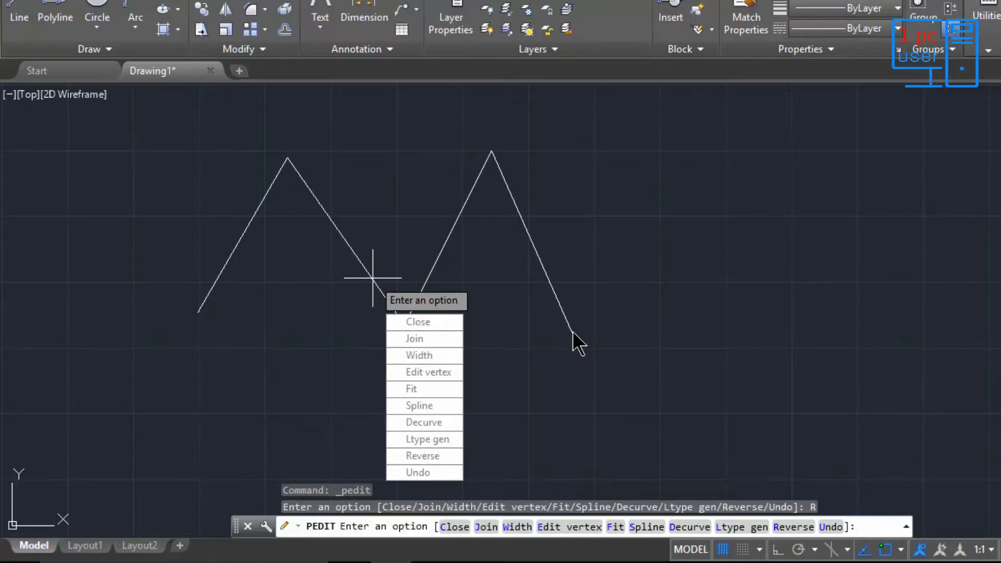
{"action": "key", "text": "Escape"}
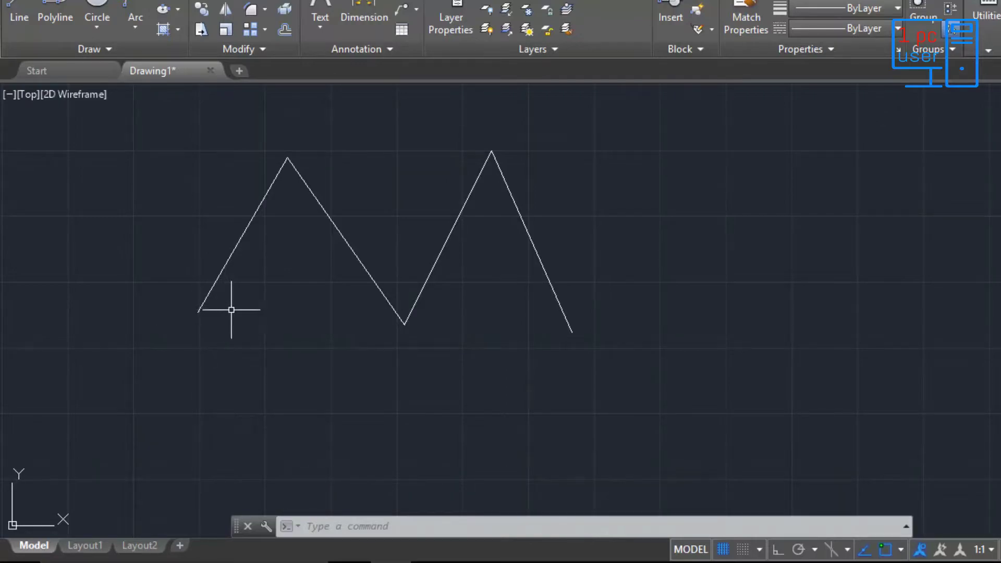
Step: Connect the zigzag polyline's end point to its start point with the PEDIT Close option
{"action": "double_click", "coordinate": [229, 260]}
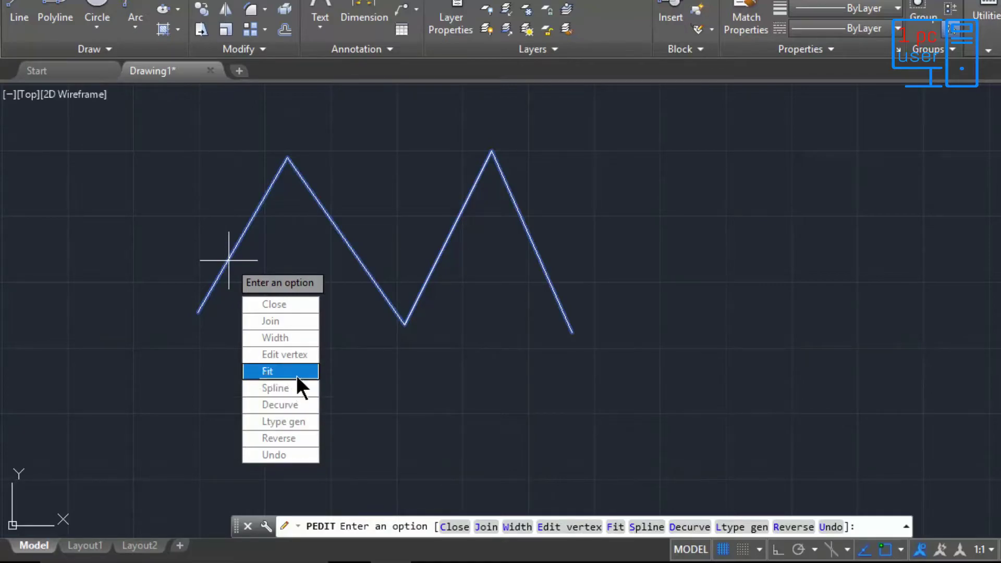
{"action": "left_click", "coordinate": [302, 305]}
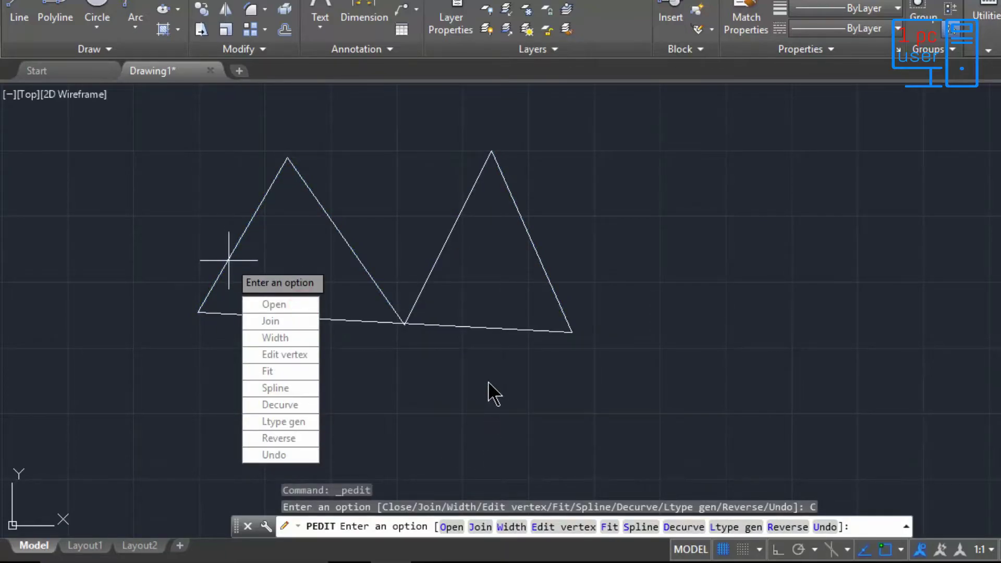
{"action": "key", "text": "Escape"}
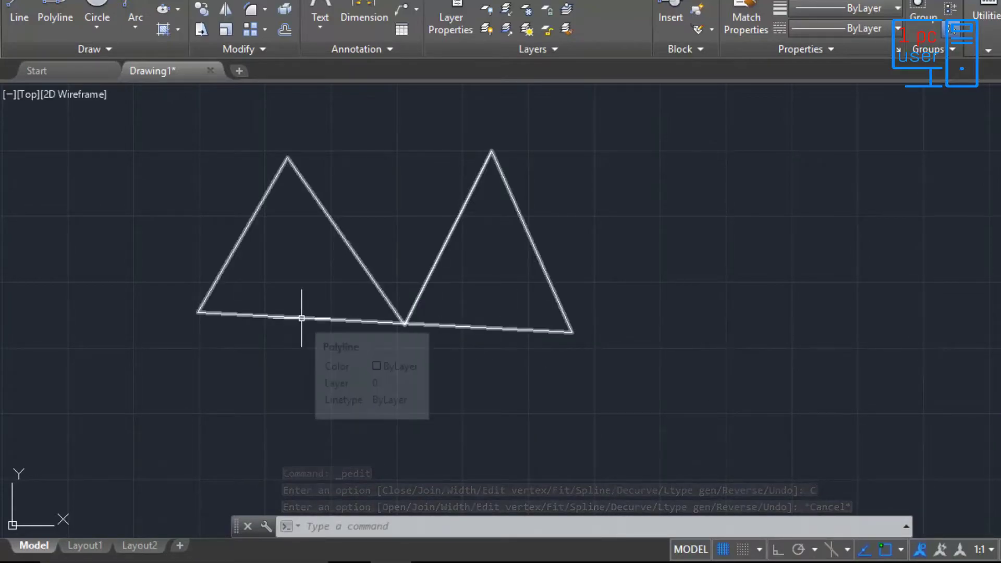
Step: Delete the closed zigzag polyline from the drawing
{"action": "left_click", "coordinate": [646, 385]}
{"action": "left_click", "coordinate": [126, 177]}
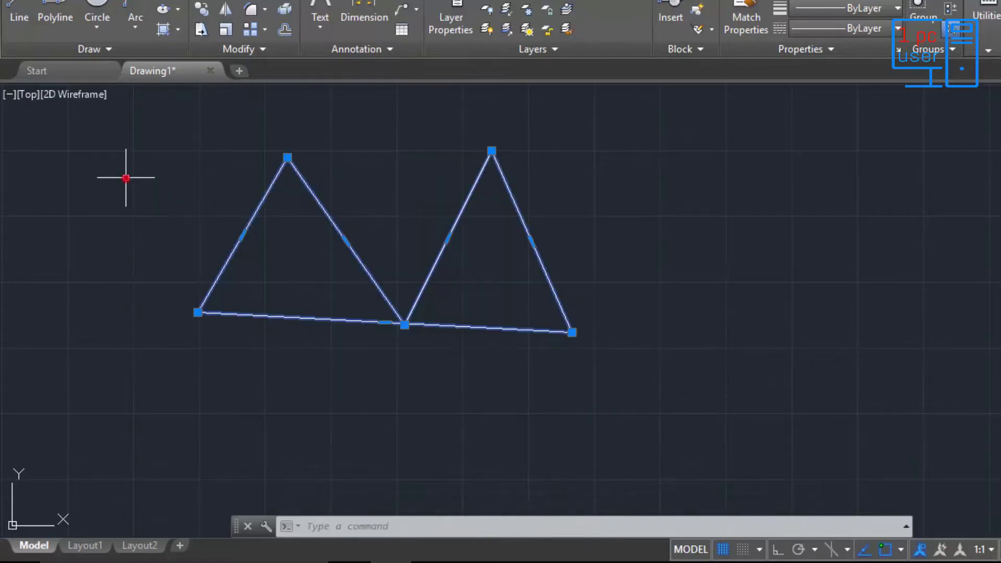
{"action": "key", "text": "Delete"}
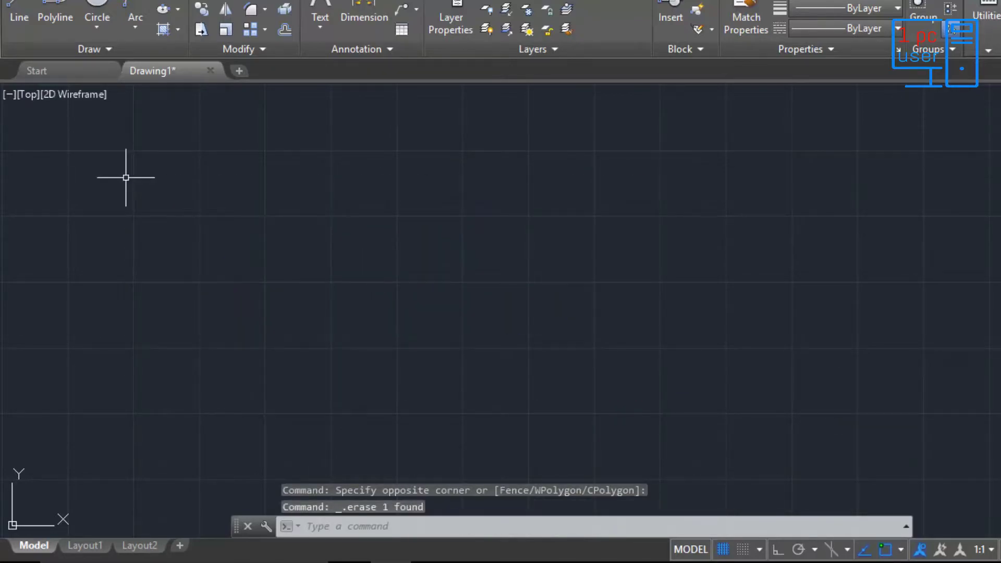
Step: Draw an open three-segment polyline that rises to a peak, slopes down and folds back inward
{"action": "left_click", "coordinate": [55, 23]}
{"action": "left_click", "coordinate": [208, 270]}
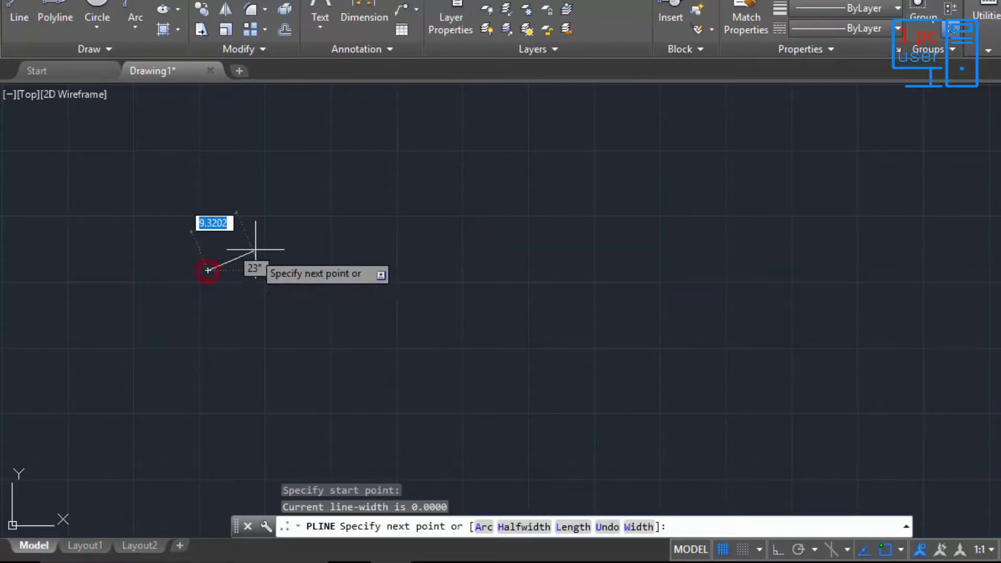
{"action": "left_click", "coordinate": [303, 156]}
{"action": "left_click", "coordinate": [455, 206]}
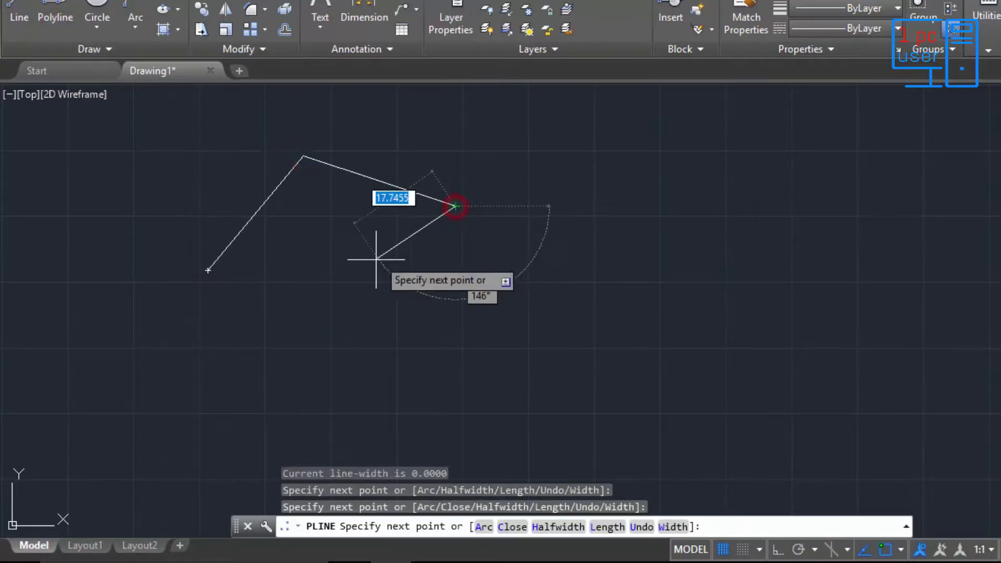
{"action": "left_click", "coordinate": [346, 288]}
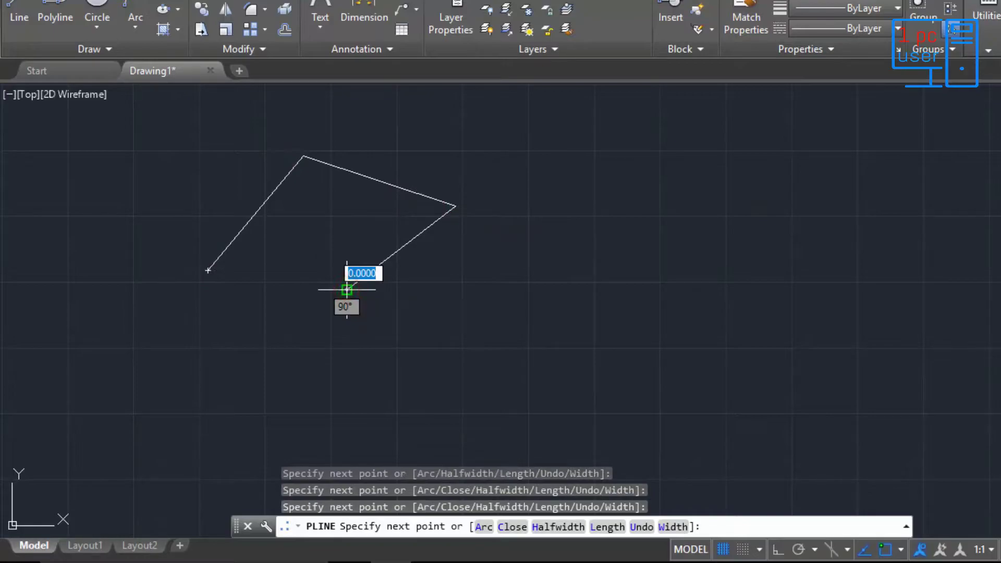
{"action": "key", "text": "Escape"}
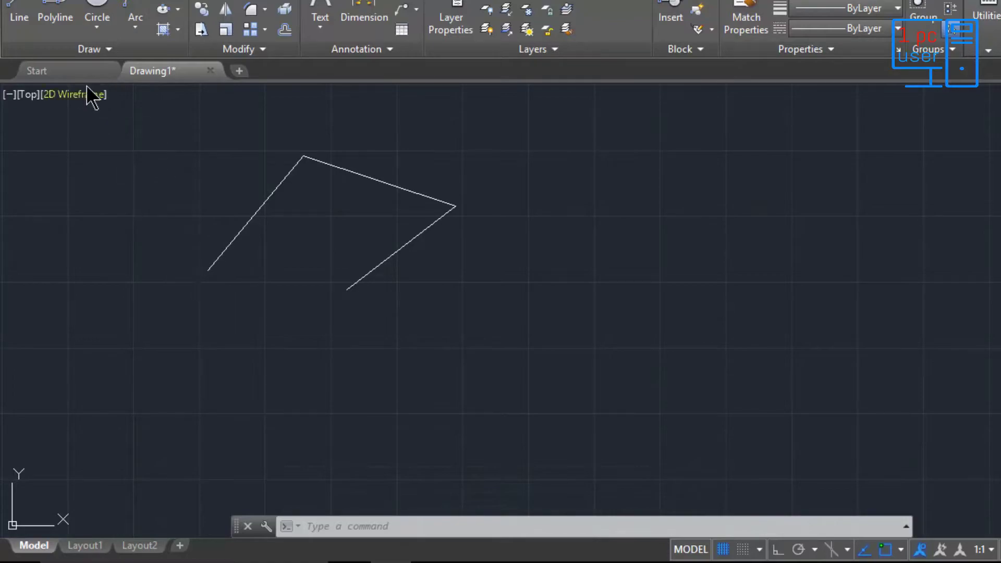
Step: Draw a second open three-segment polyline below, starting at the first polyline's inner end point and ending short of its start
{"action": "left_click", "coordinate": [56, 19]}
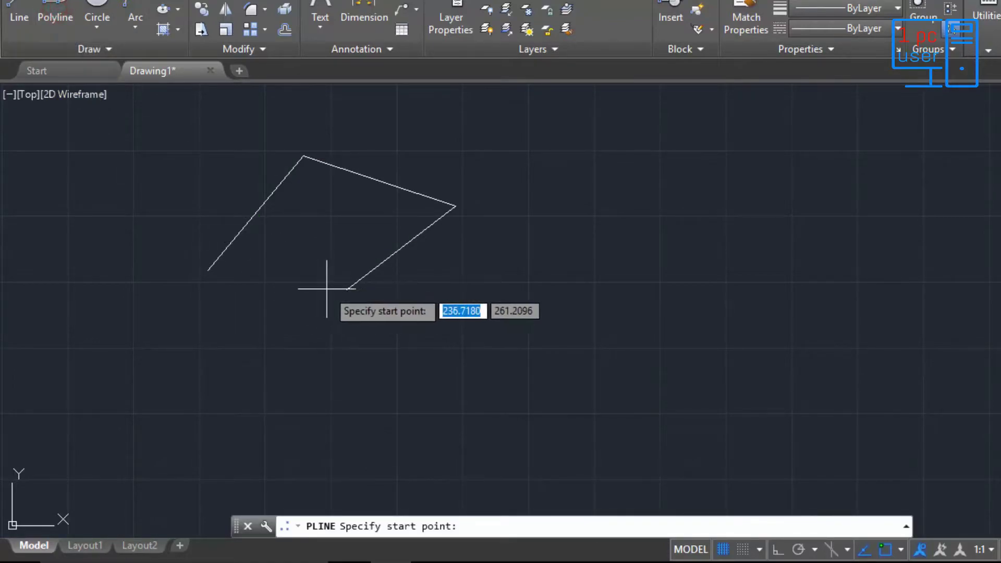
{"action": "left_click", "coordinate": [347, 292]}
{"action": "left_click", "coordinate": [489, 321]}
{"action": "left_click", "coordinate": [300, 371]}
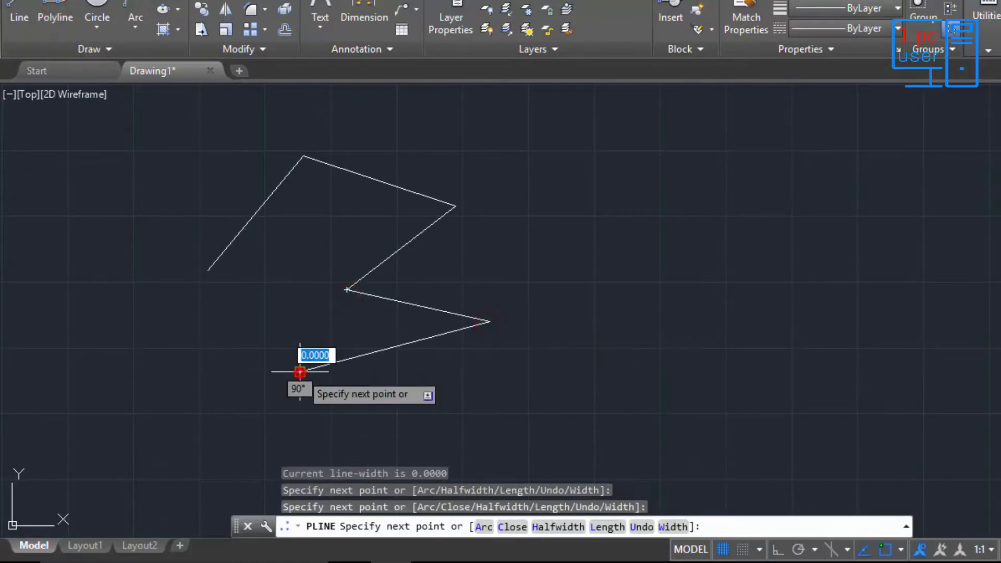
{"action": "left_click", "coordinate": [213, 323]}
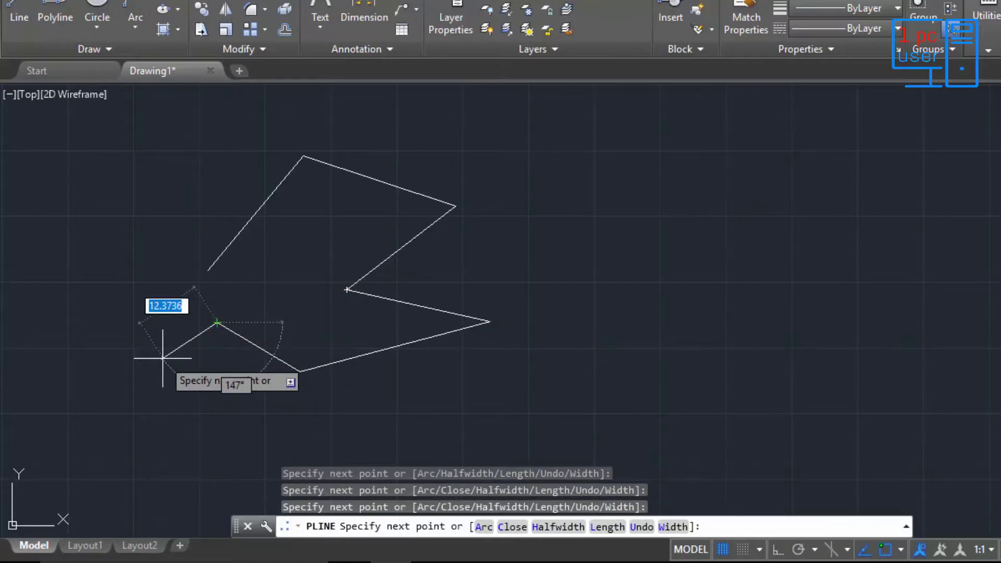
{"action": "key", "text": "Escape"}
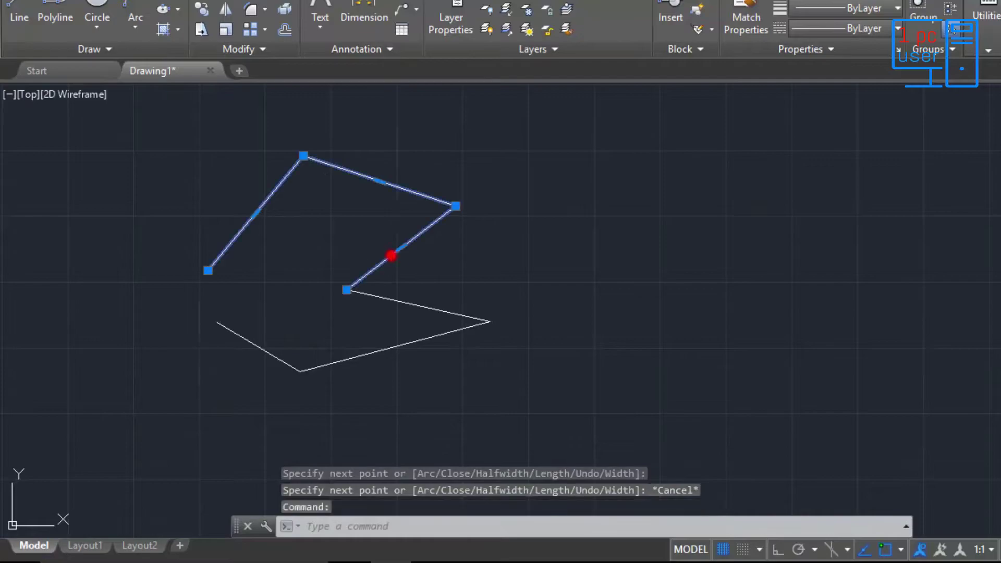
Step: Join the upper and lower polylines into one with the PEDIT Join option and check the result by selecting it
{"action": "double_click", "coordinate": [392, 255]}
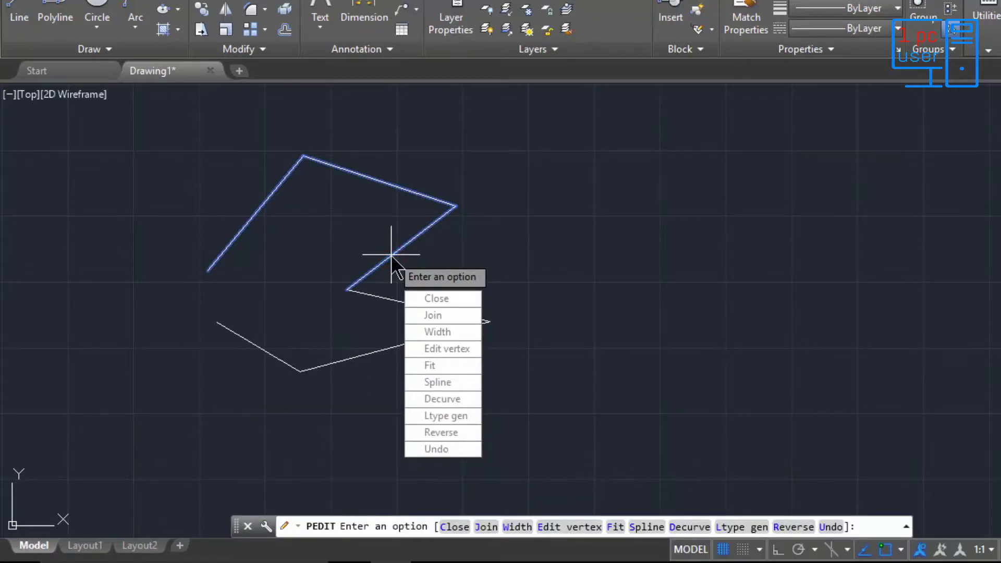
{"action": "left_click", "coordinate": [419, 316]}
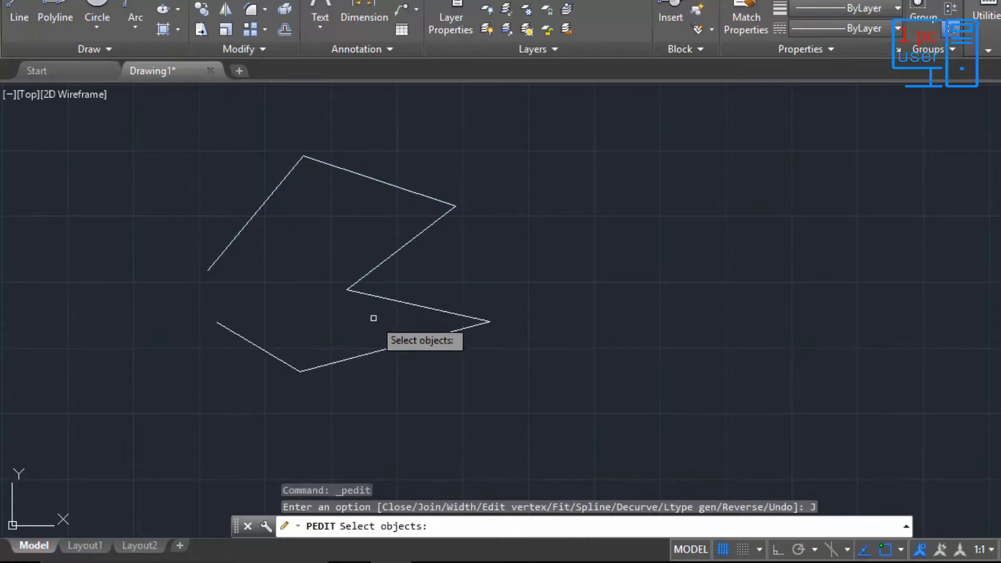
{"action": "left_click", "coordinate": [371, 296]}
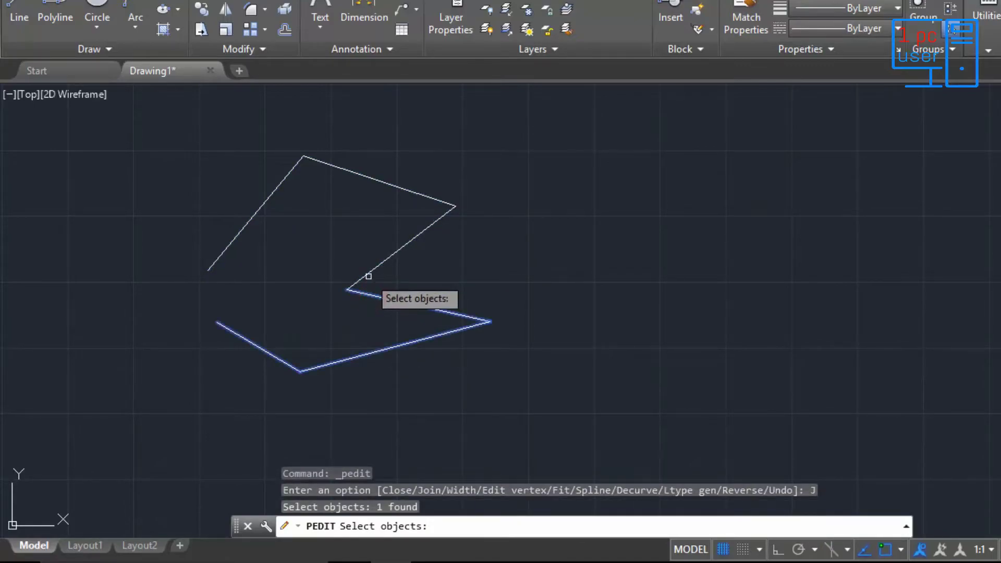
{"action": "left_click", "coordinate": [367, 275]}
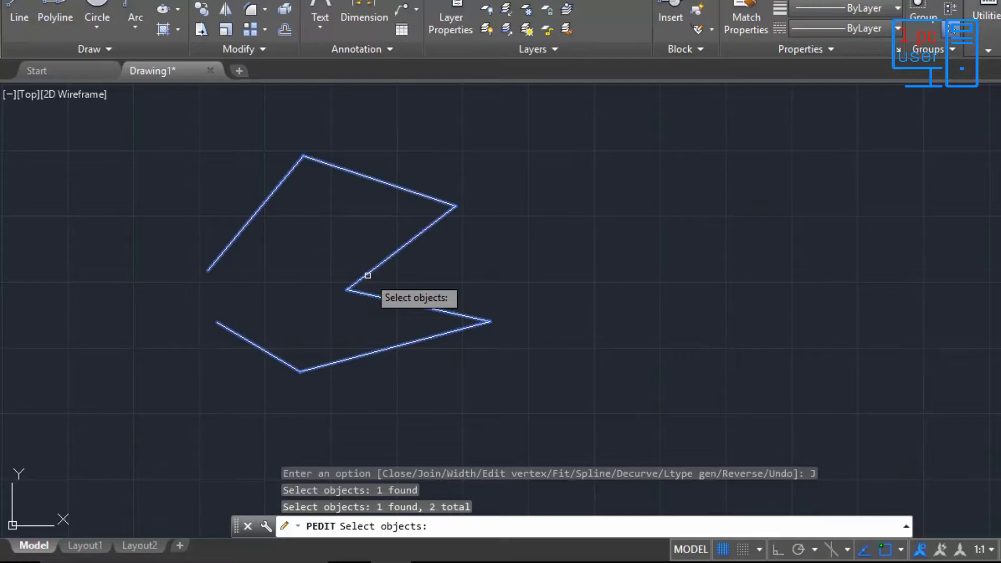
{"action": "key", "text": "Return"}
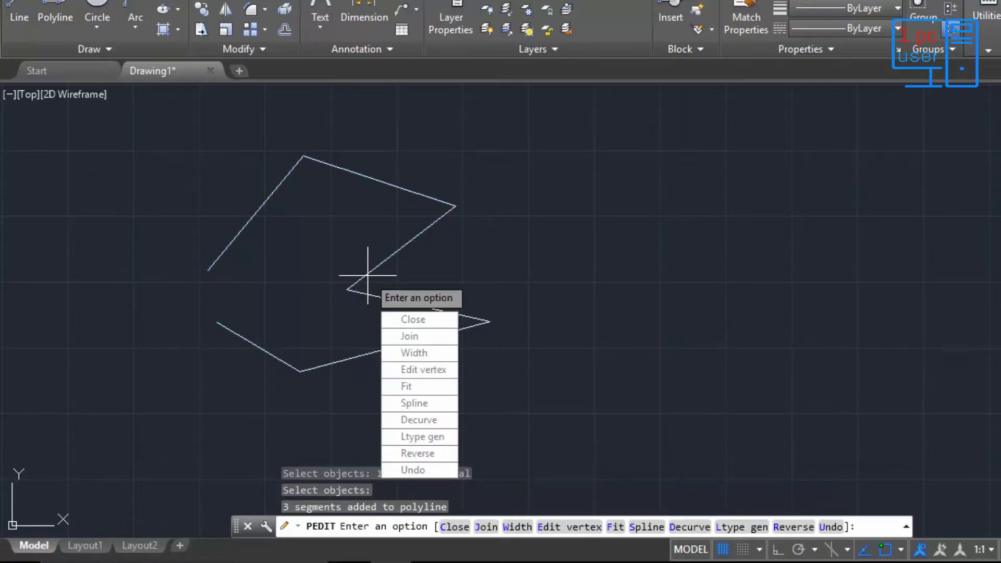
{"action": "key", "text": "Escape"}
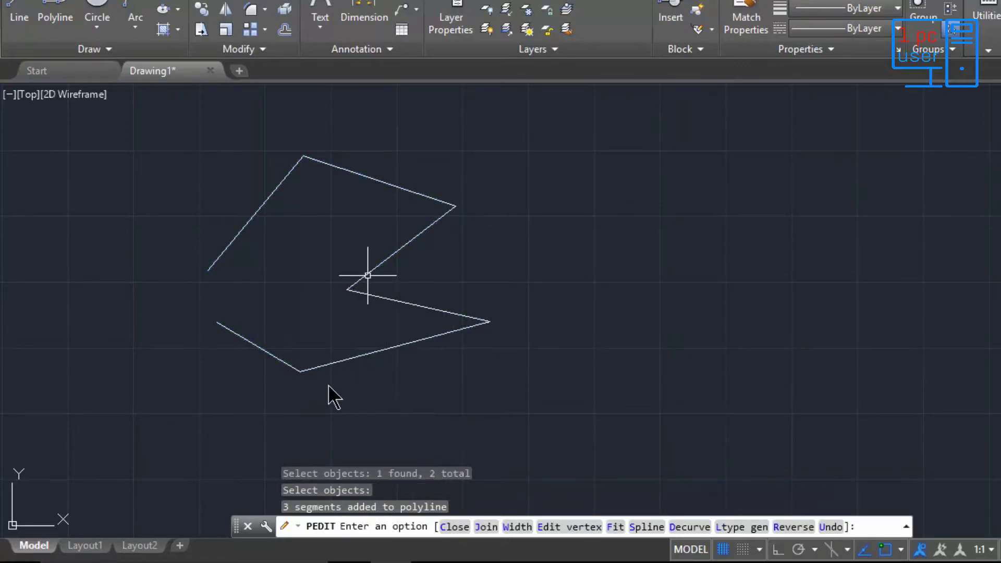
{"action": "left_click", "coordinate": [386, 347]}
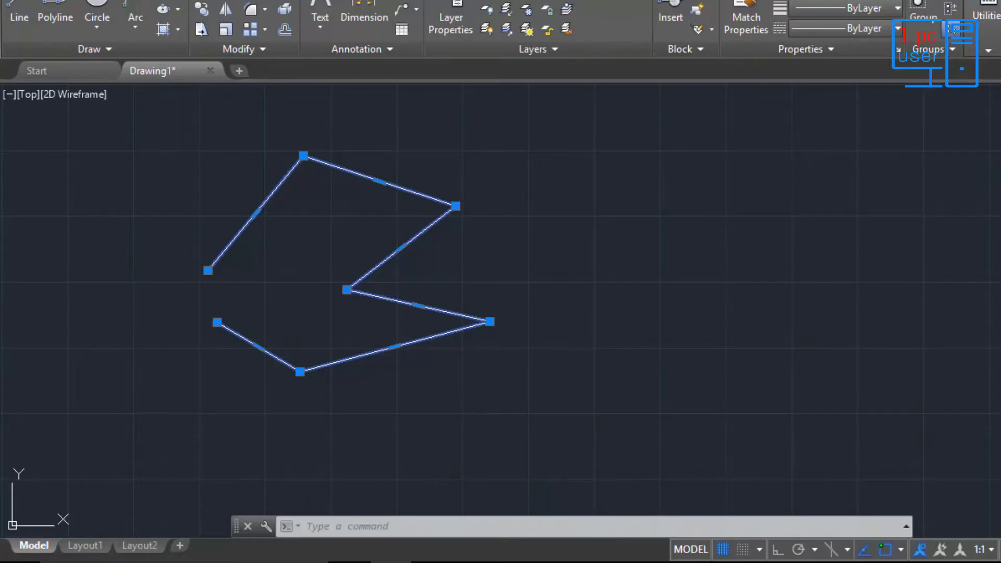
{"action": "key", "text": "Escape"}
Step: Delete the joined polyline from the drawing
{"action": "left_click", "coordinate": [550, 398]}
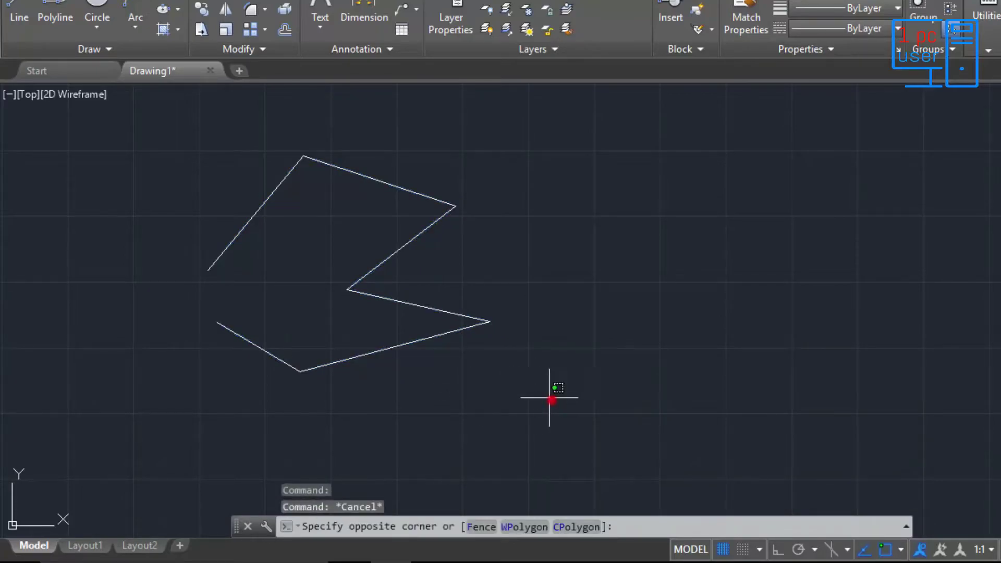
{"action": "left_click", "coordinate": [155, 152]}
{"action": "key", "text": "Delete"}
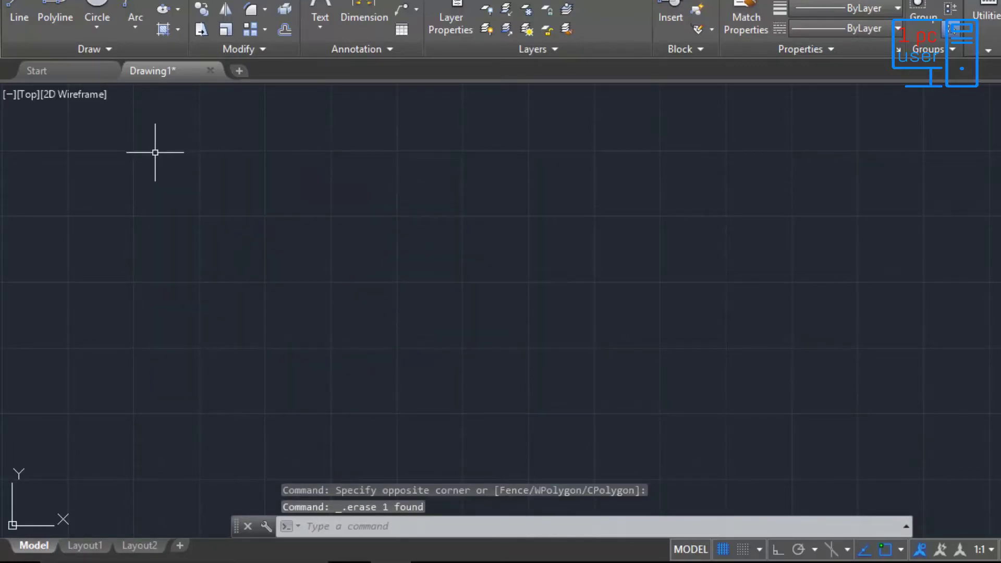
Step: Draw a closed-looking polyline with two straight segments, two Arc segments curling inward, and a final straight Line segment back to the start point
{"action": "left_click", "coordinate": [49, 27]}
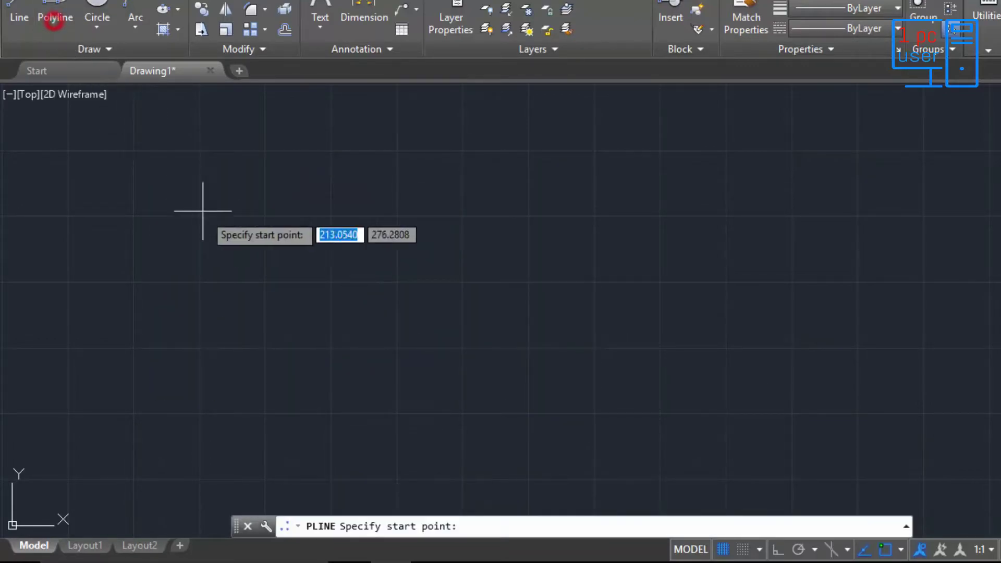
{"action": "left_click", "coordinate": [254, 328]}
{"action": "left_click", "coordinate": [473, 248]}
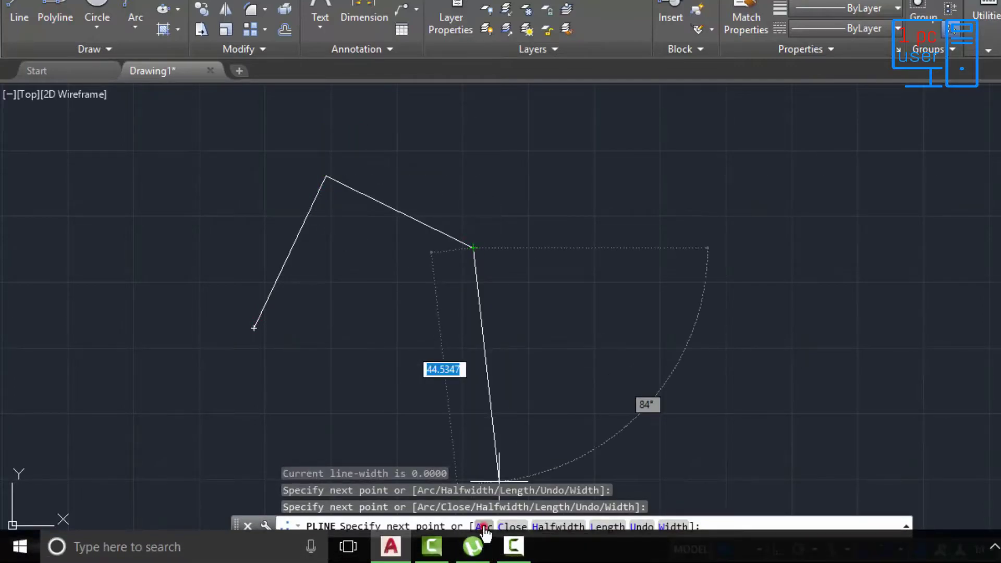
{"action": "type", "text": "A"}
{"action": "key", "text": "Return"}
{"action": "left_click", "coordinate": [530, 361]}
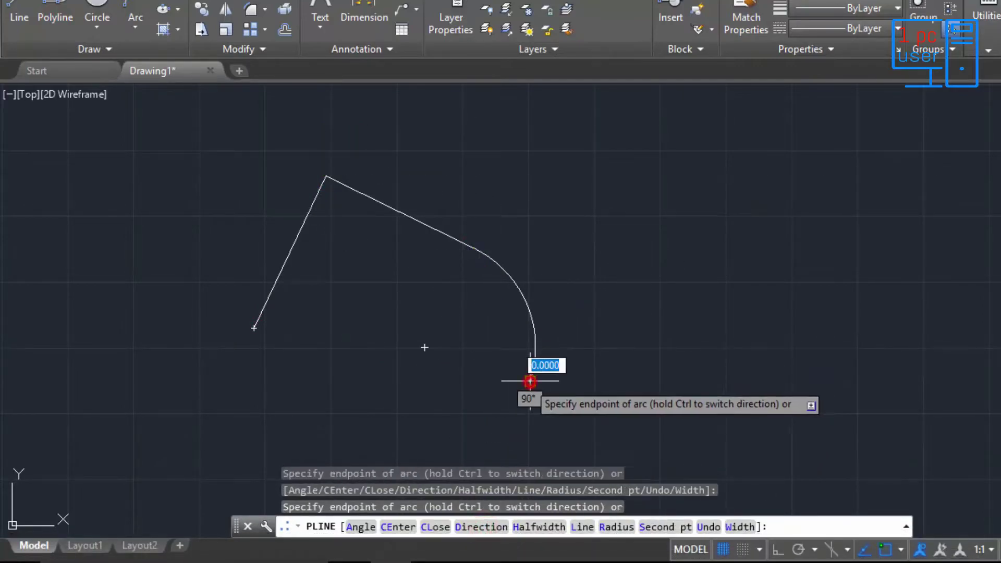
{"action": "left_click", "coordinate": [453, 350]}
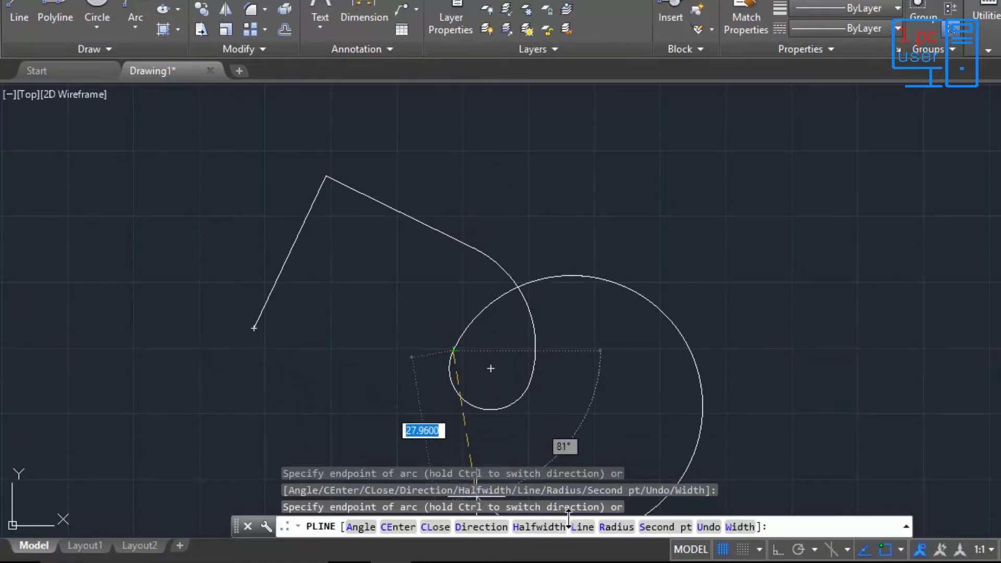
{"action": "left_click", "coordinate": [582, 526]}
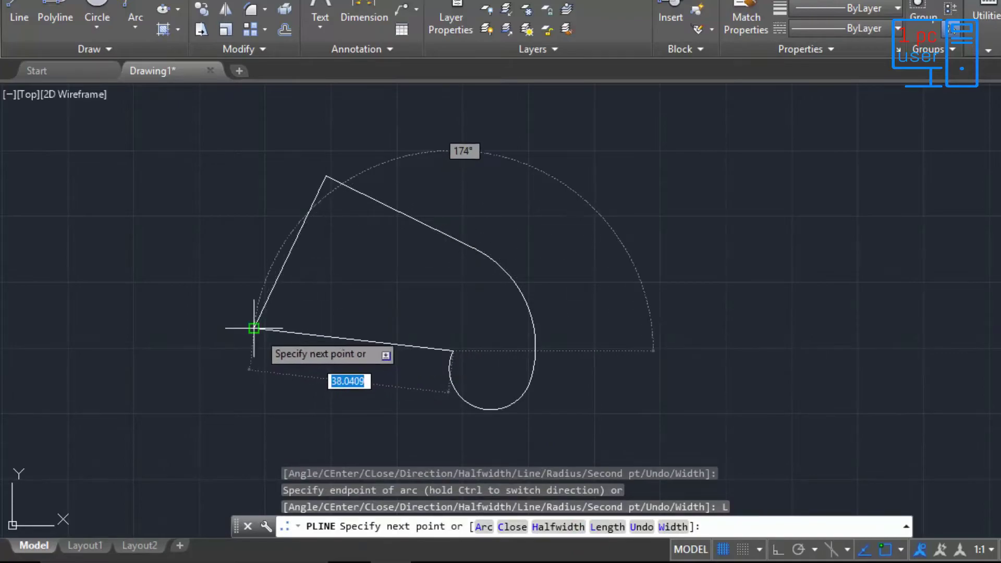
{"action": "left_click", "coordinate": [254, 329]}
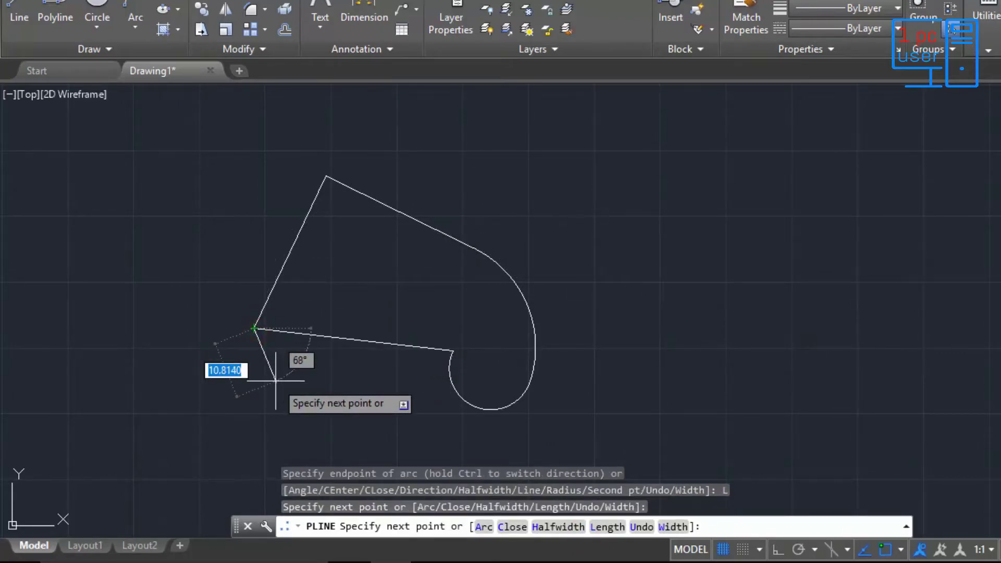
{"action": "key", "text": "Escape"}
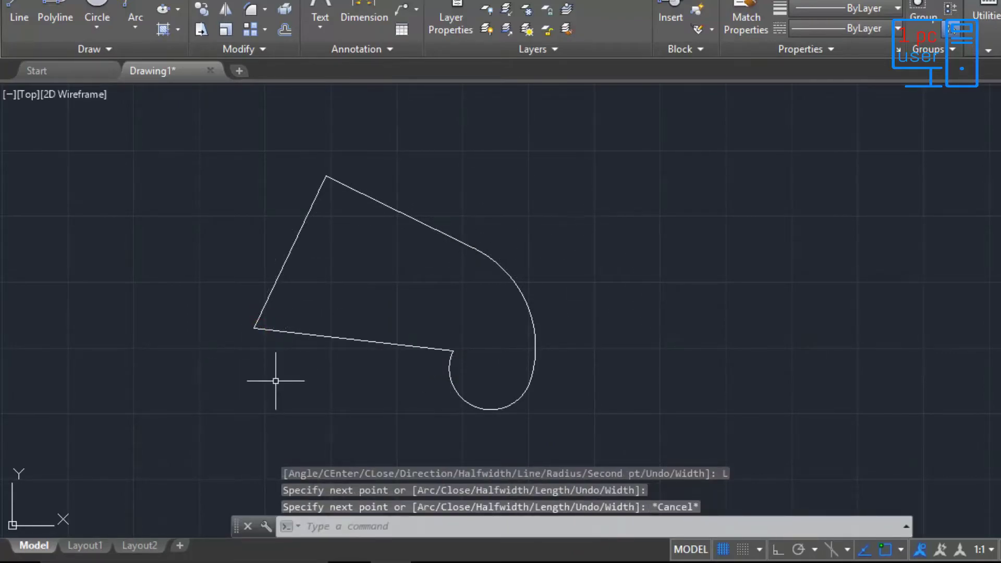
Step: Start PEDIT Edit vertex on the new polyline and place the vertex marker on its upper peak using Next and Previous
{"action": "double_click", "coordinate": [312, 335]}
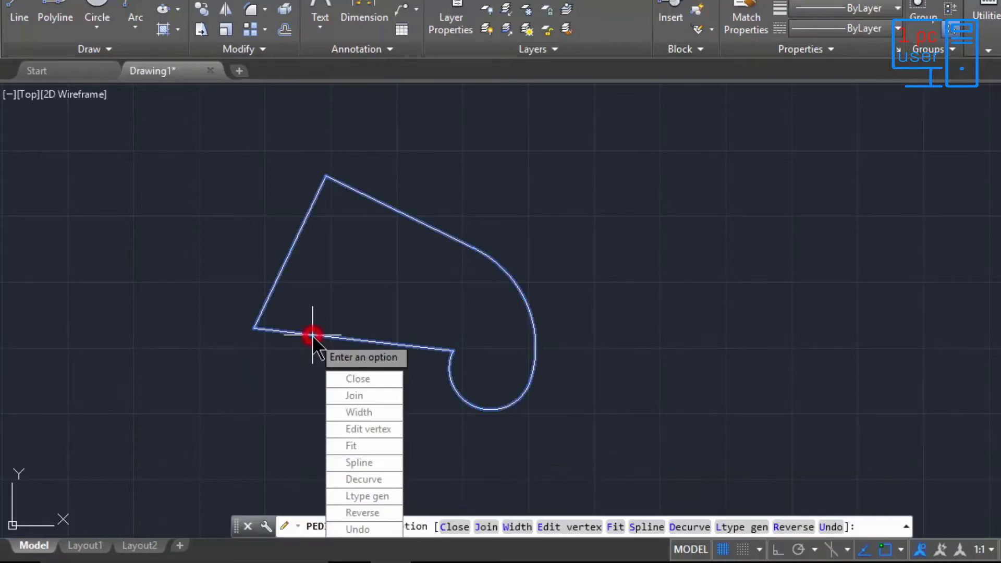
{"action": "left_click", "coordinate": [370, 429]}
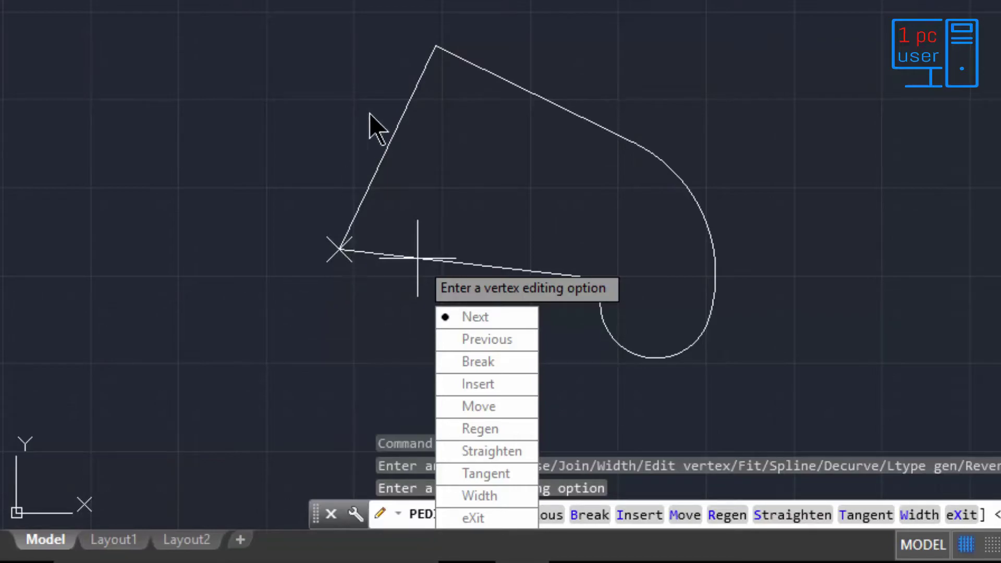
{"action": "left_click", "coordinate": [496, 317]}
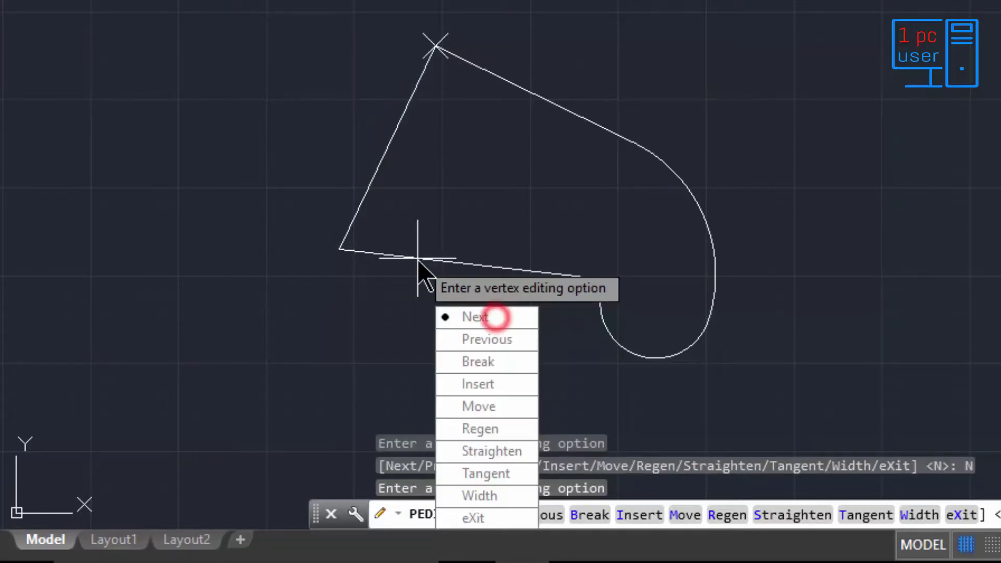
{"action": "left_click", "coordinate": [479, 317]}
{"action": "left_click", "coordinate": [482, 336]}
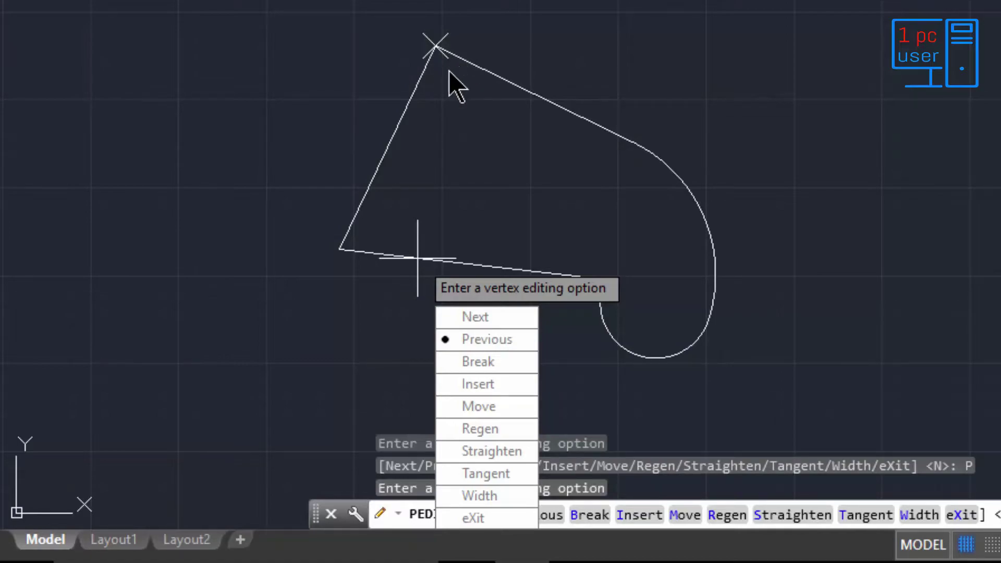
Step: Break the polyline between the marked peak vertex and the previous vertex, removing the segment between them
{"action": "left_click", "coordinate": [480, 362]}
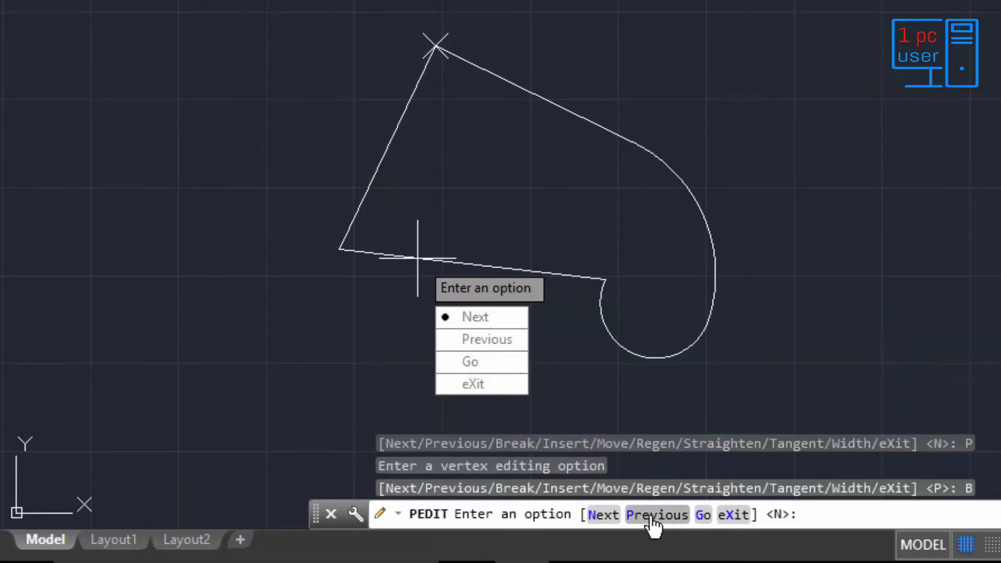
{"action": "left_click", "coordinate": [653, 521]}
{"action": "left_click", "coordinate": [703, 518]}
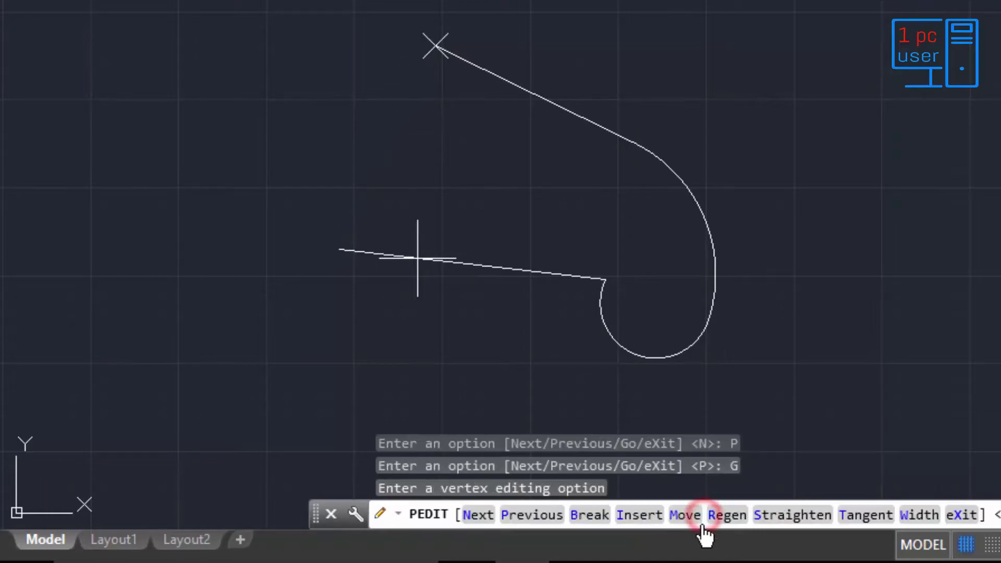
Step: Insert a new vertex after the marked peak, located at the free end of the lower straight segment
{"action": "key", "text": "Down"}
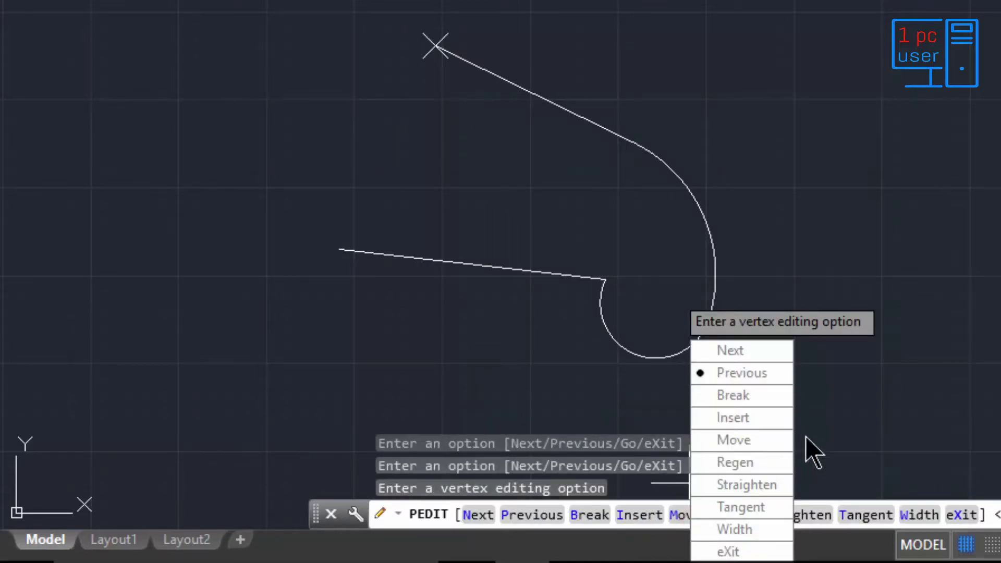
{"action": "left_click", "coordinate": [764, 422]}
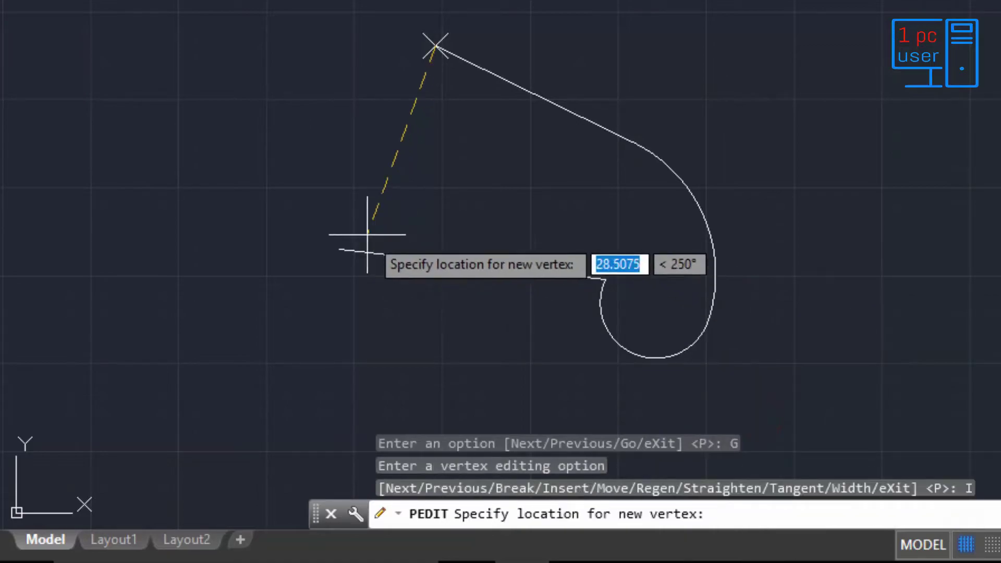
{"action": "left_click", "coordinate": [340, 249]}
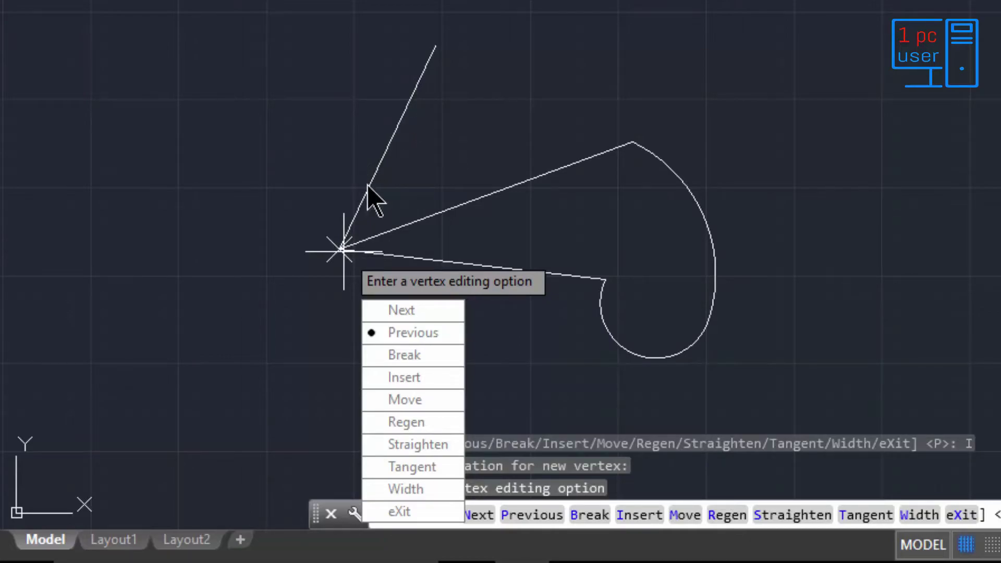
Step: Move the inserted vertex back onto the peak end point and leave PEDIT
{"action": "left_click", "coordinate": [421, 400]}
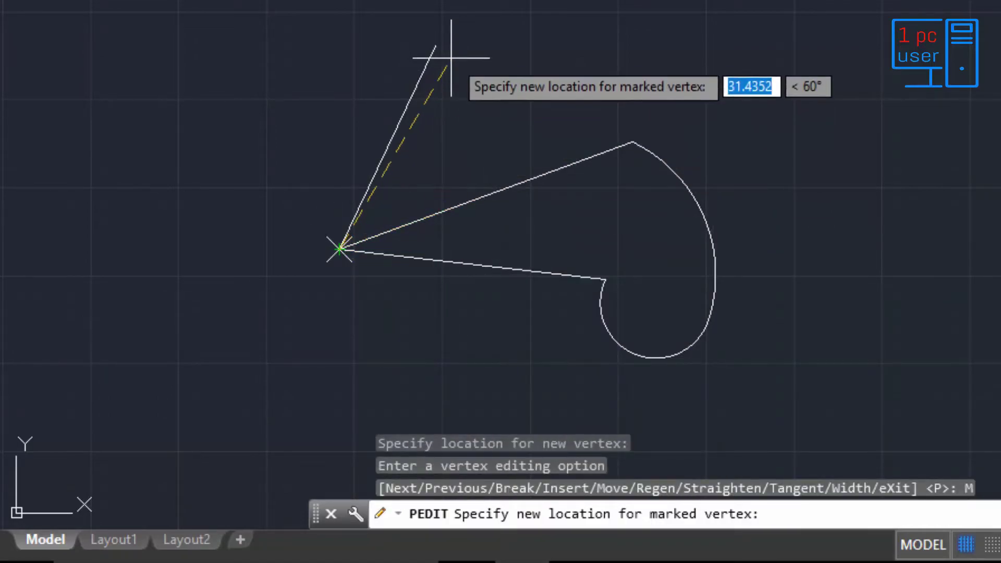
{"action": "left_click", "coordinate": [438, 41]}
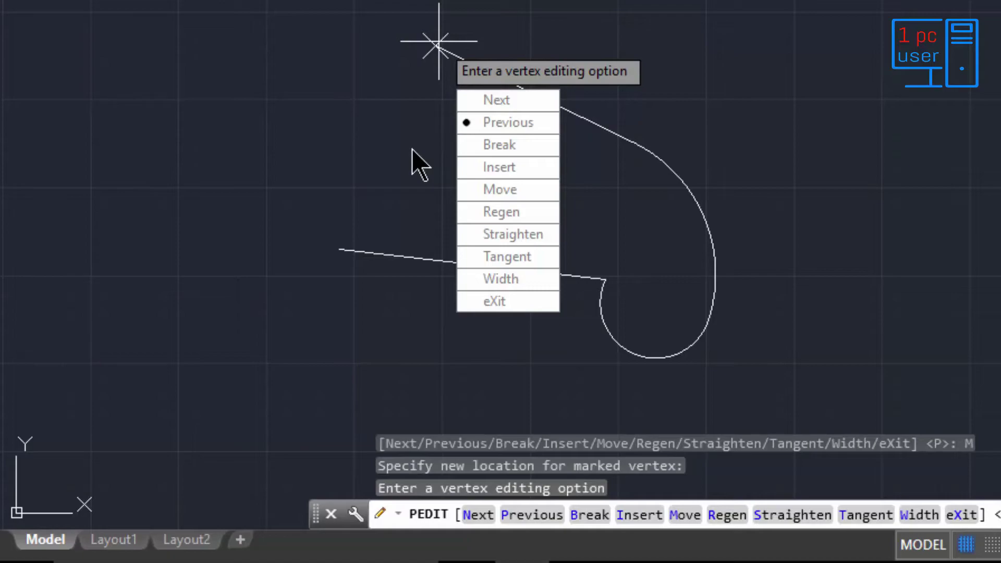
{"action": "key", "text": "Return"}
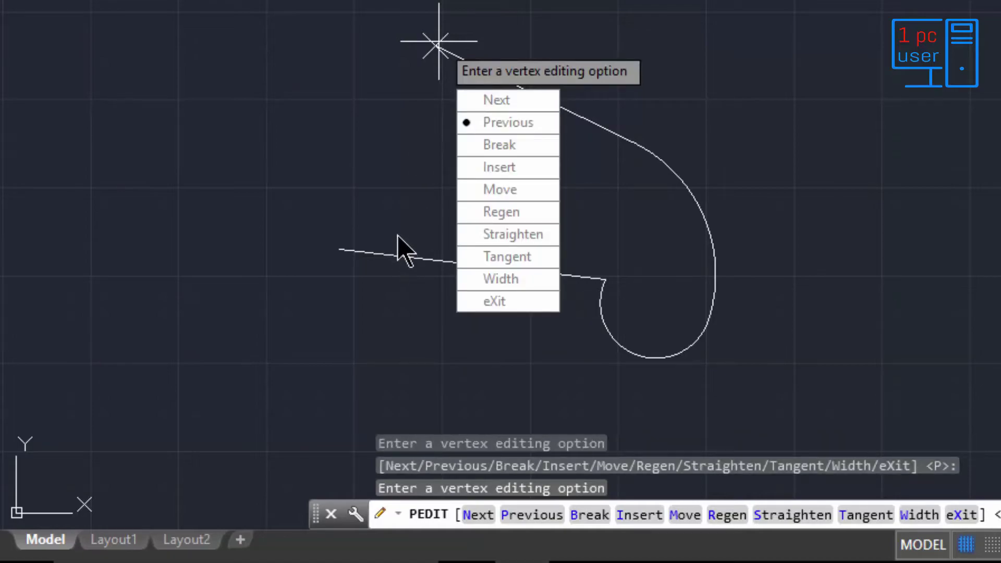
{"action": "key", "text": "Escape"}
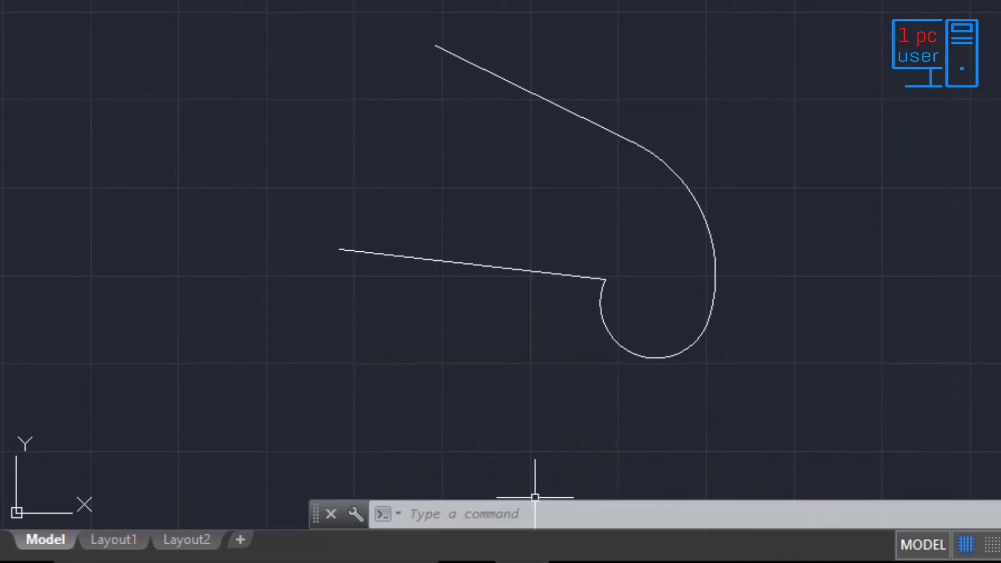
Step: Reopen vertex editing on the polyline and move its first vertex from the peak to the free end of the lower segment
{"action": "double_click", "coordinate": [490, 262]}
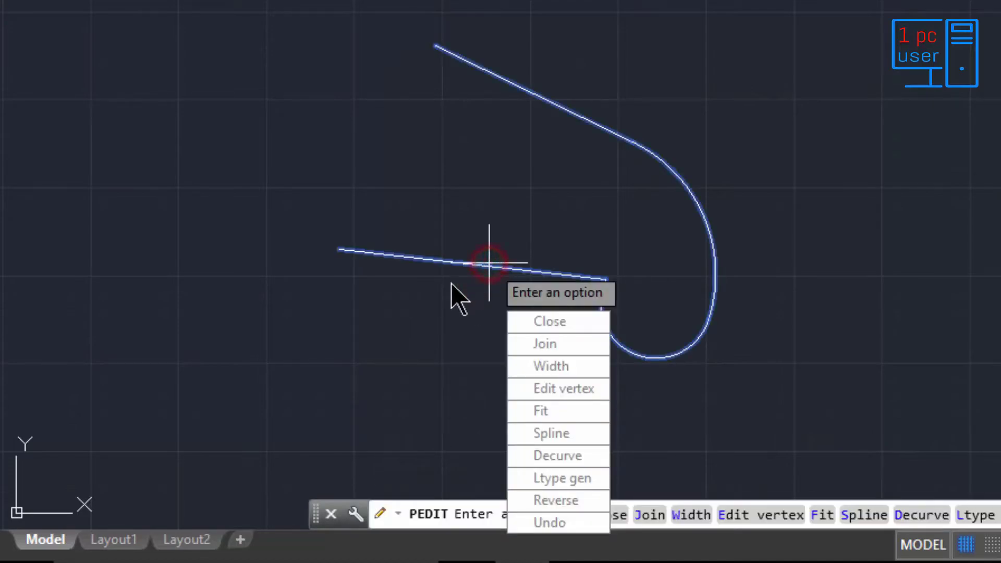
{"action": "left_click", "coordinate": [583, 389]}
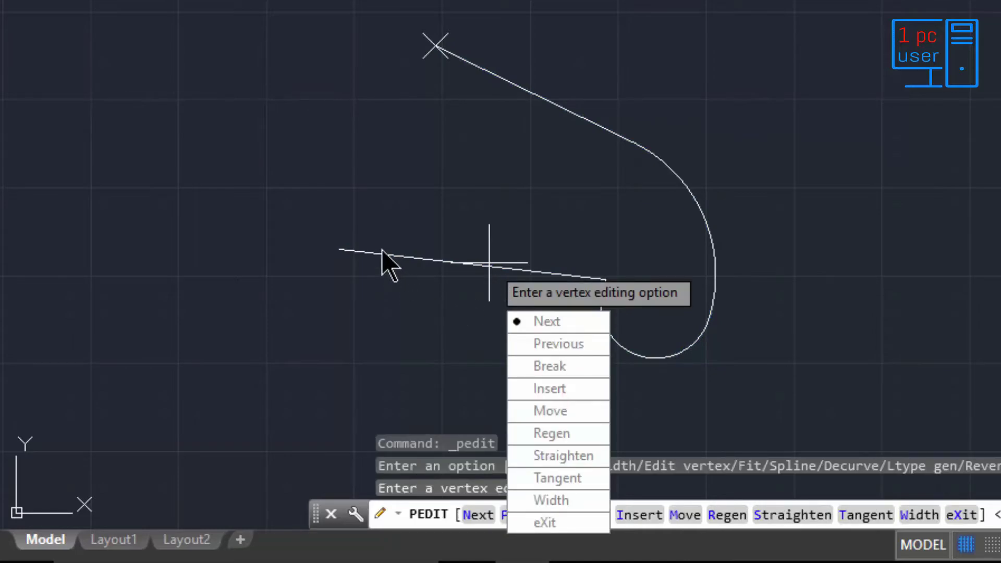
{"action": "left_click", "coordinate": [567, 410]}
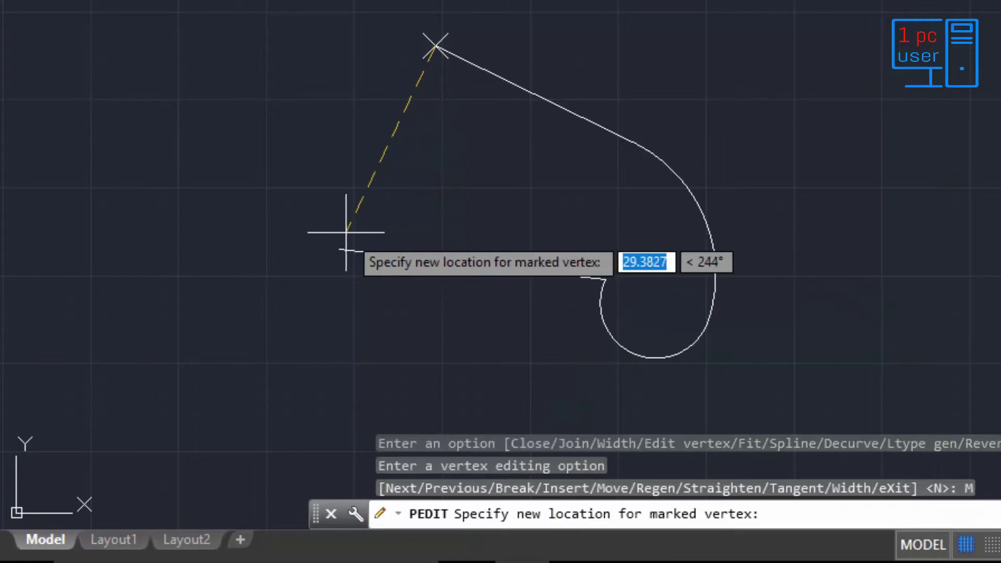
{"action": "left_click", "coordinate": [339, 249]}
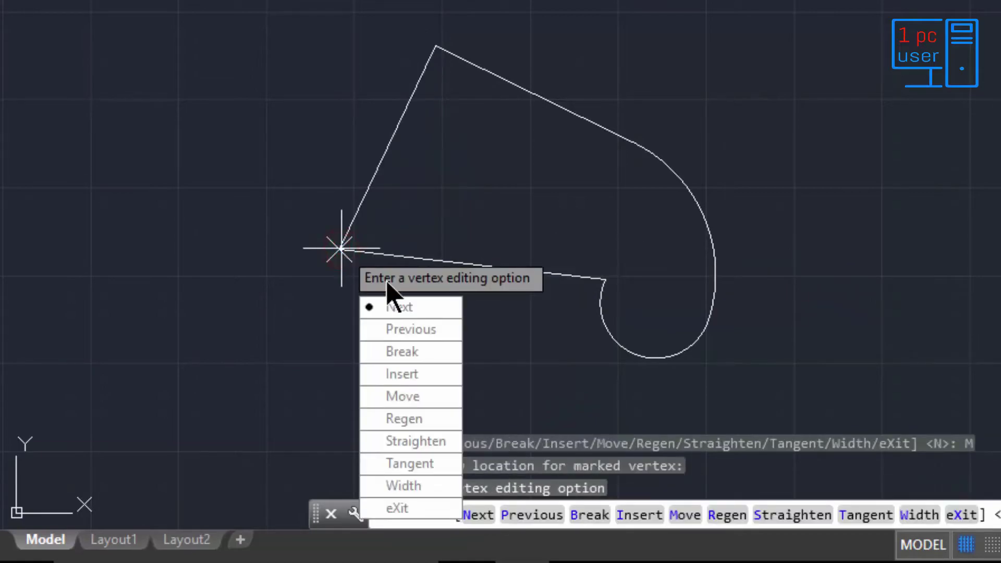
Step: Advance to the peak vertex and move it first above the arc, then to a point slightly left of its original location
{"action": "key", "text": "Return"}
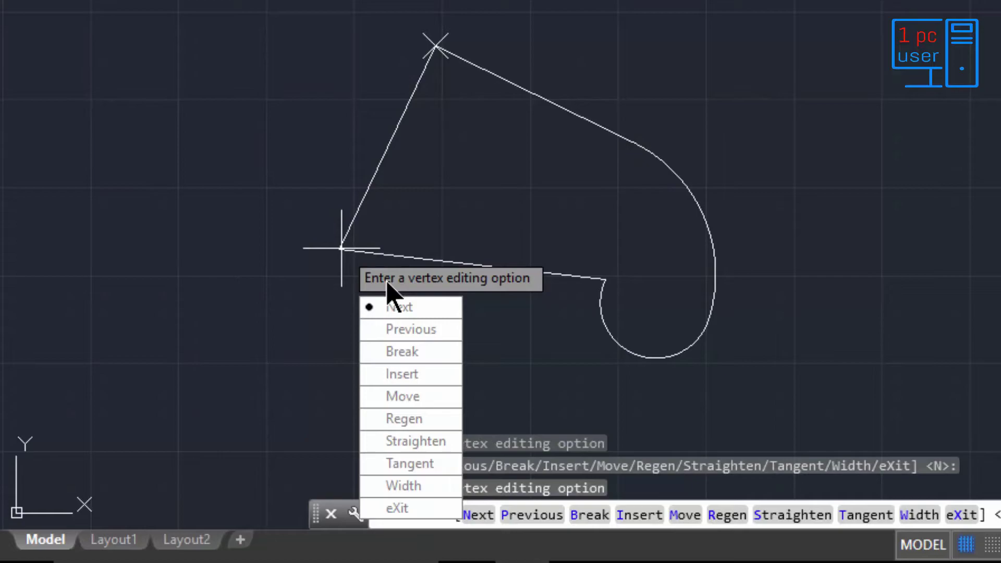
{"action": "left_click", "coordinate": [438, 392]}
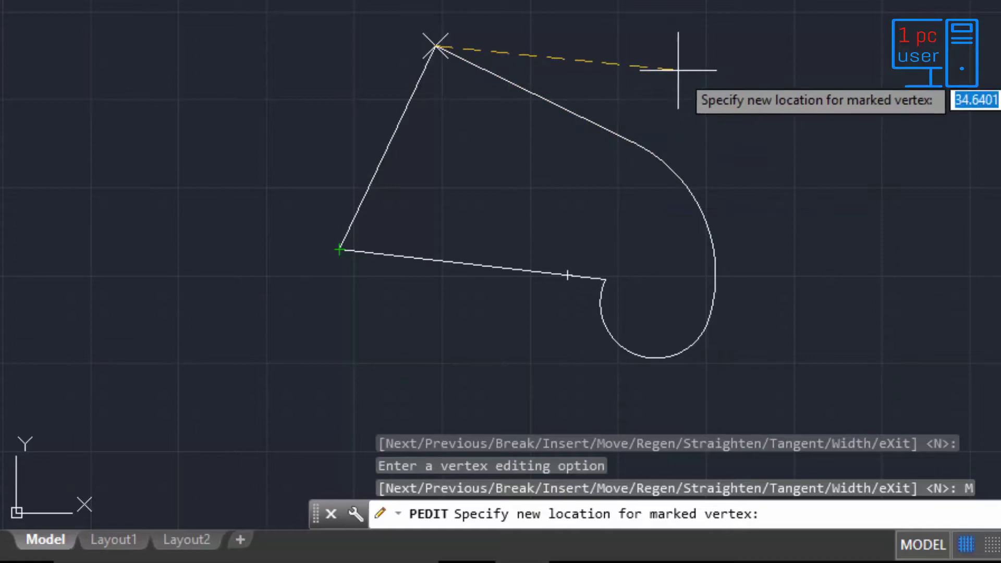
{"action": "left_click", "coordinate": [675, 21]}
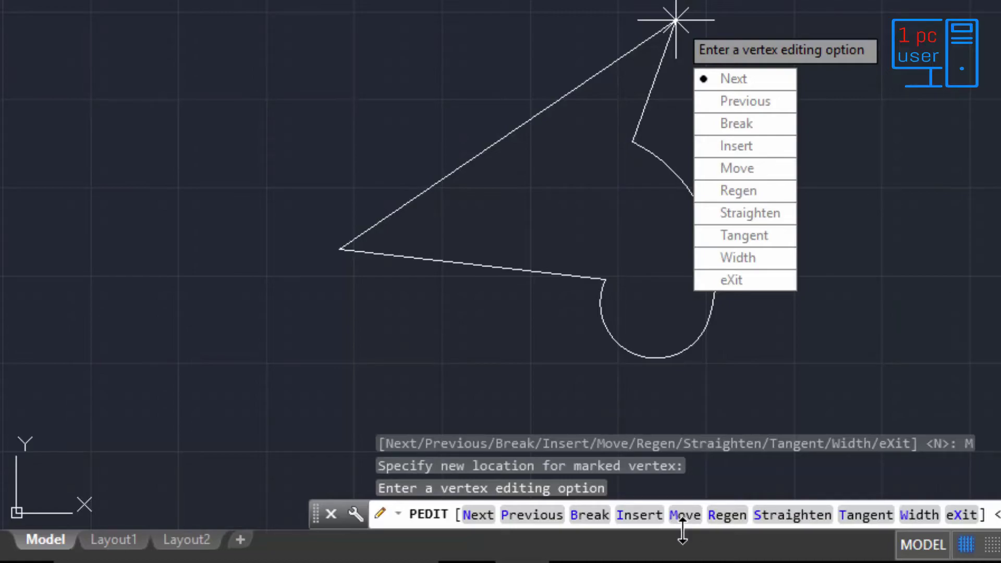
{"action": "left_click", "coordinate": [749, 170]}
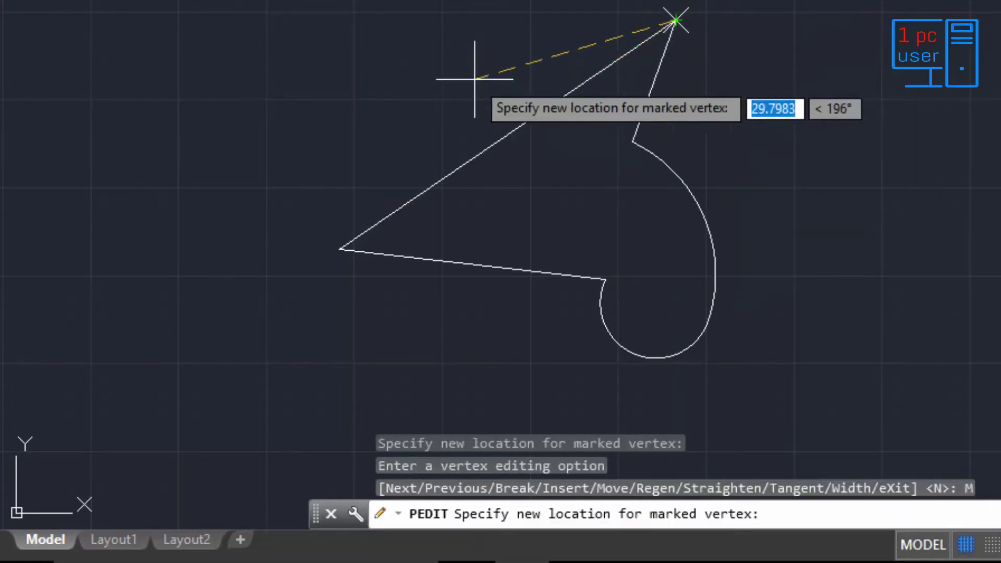
{"action": "left_click", "coordinate": [387, 34]}
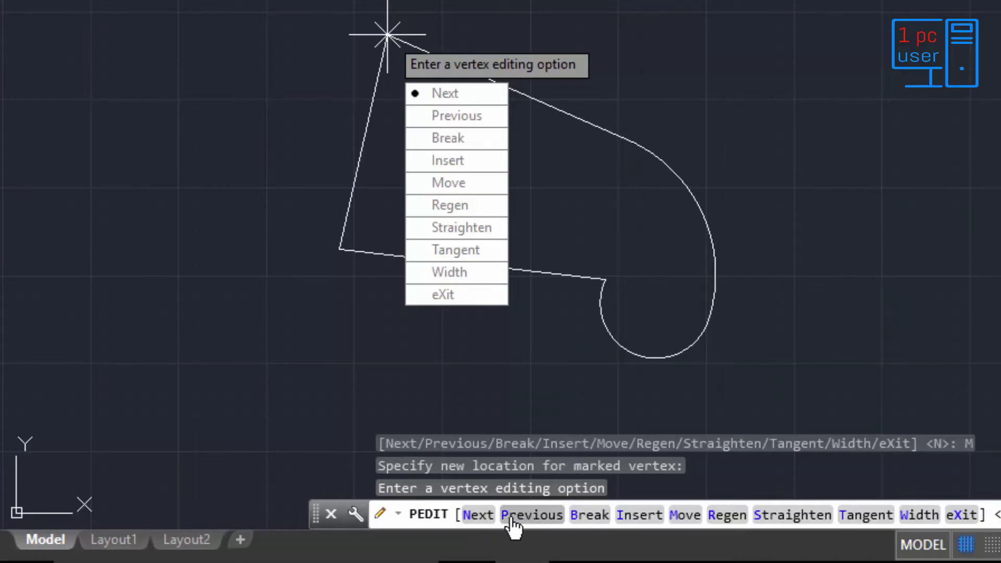
Step: Straighten the large arc by marking its start vertex, advancing to its end vertex and applying Go
{"action": "left_click", "coordinate": [481, 516]}
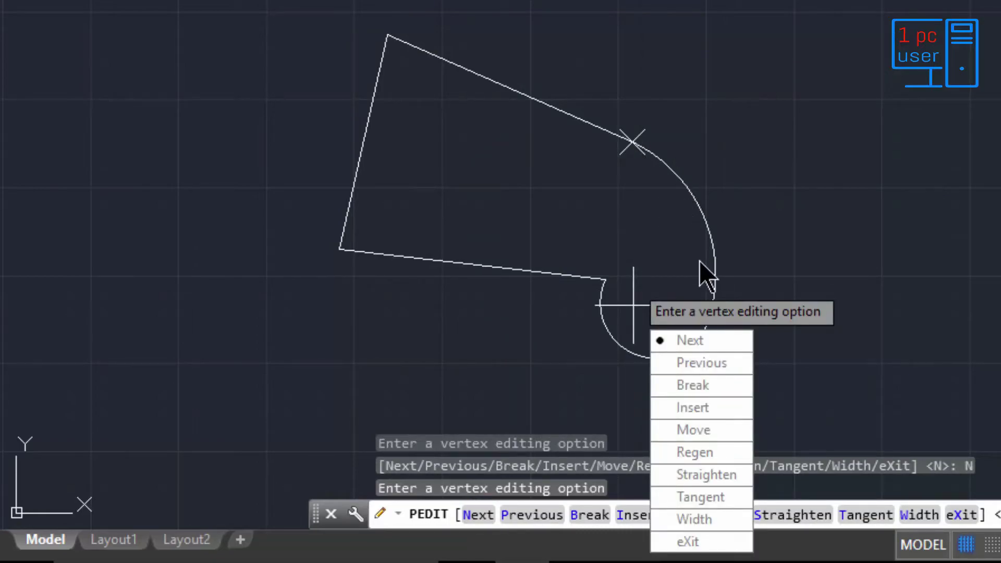
{"action": "left_click", "coordinate": [799, 516]}
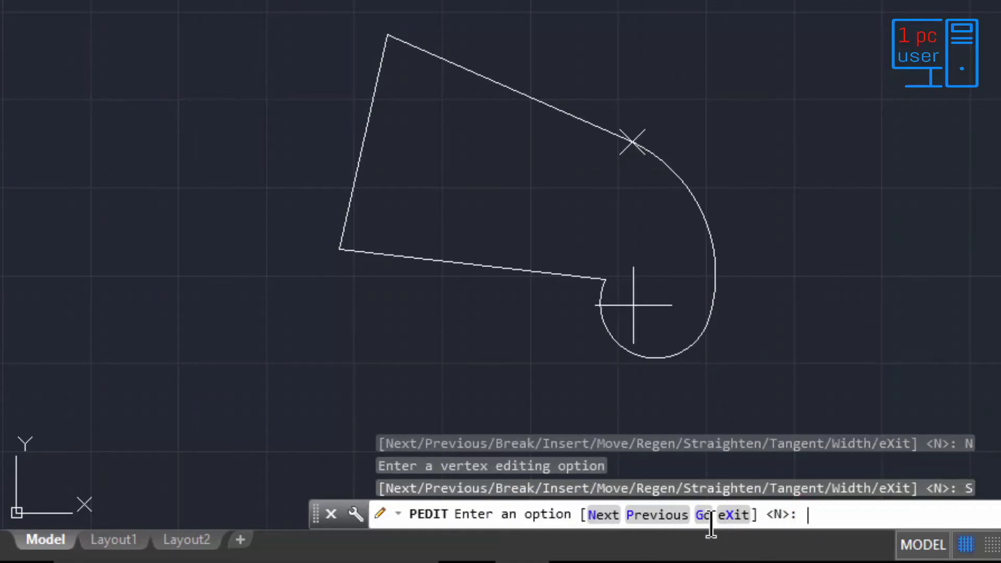
{"action": "left_click", "coordinate": [604, 516]}
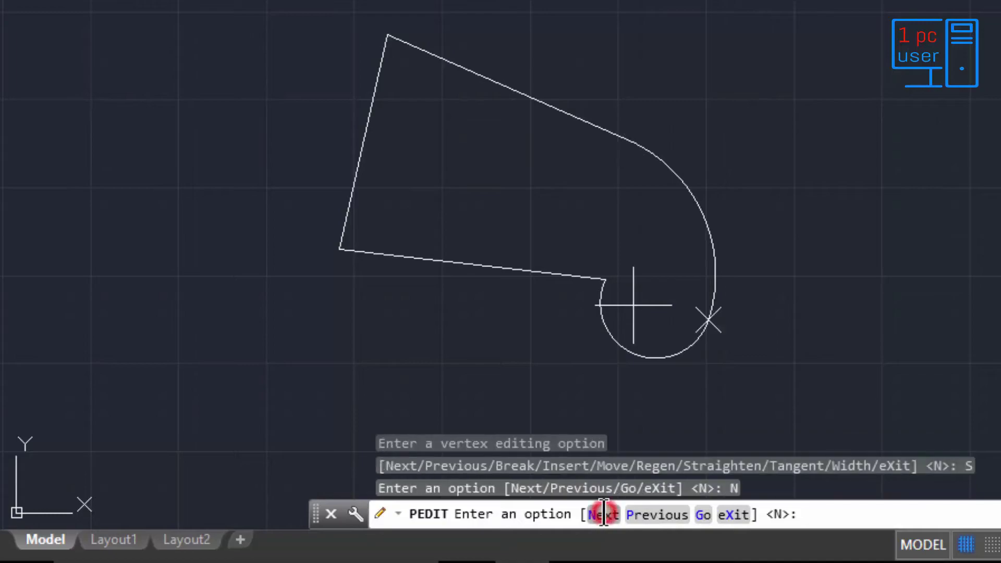
{"action": "left_click", "coordinate": [703, 516]}
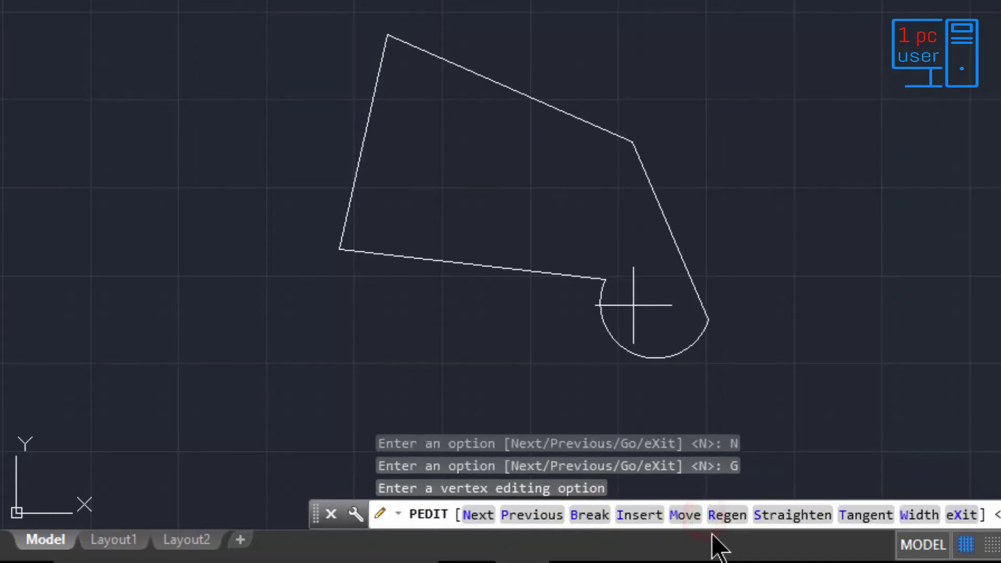
{"action": "key", "text": "Down"}
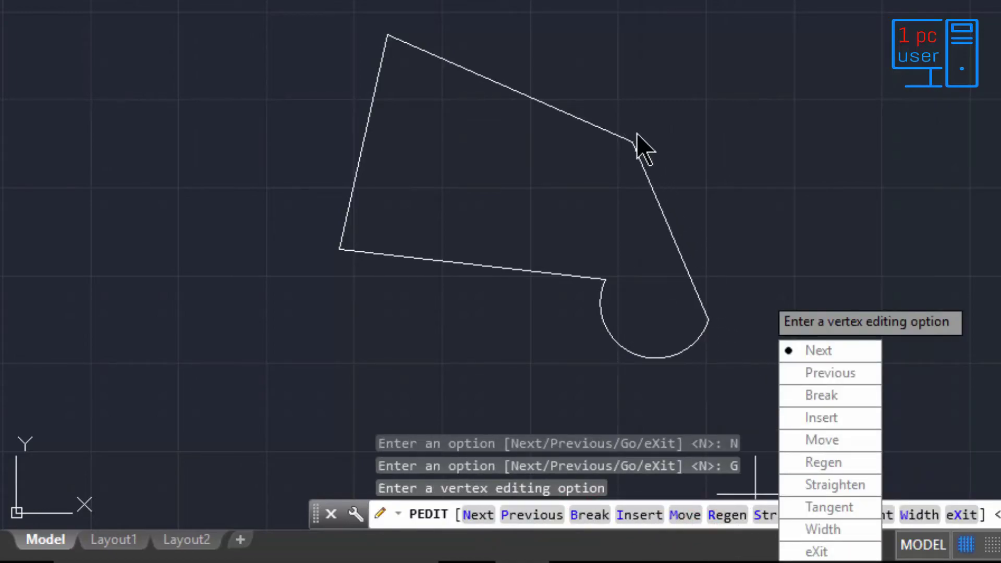
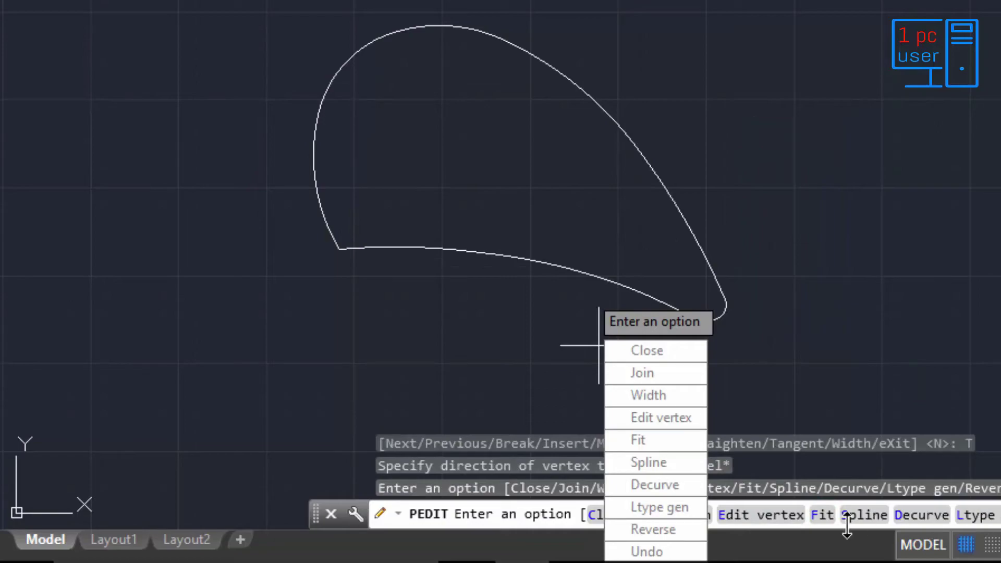
Step: Reopen vertex editing and set the first vertex's tangent direction up and to the left, away from the closed shape
{"action": "left_click", "coordinate": [756, 515]}
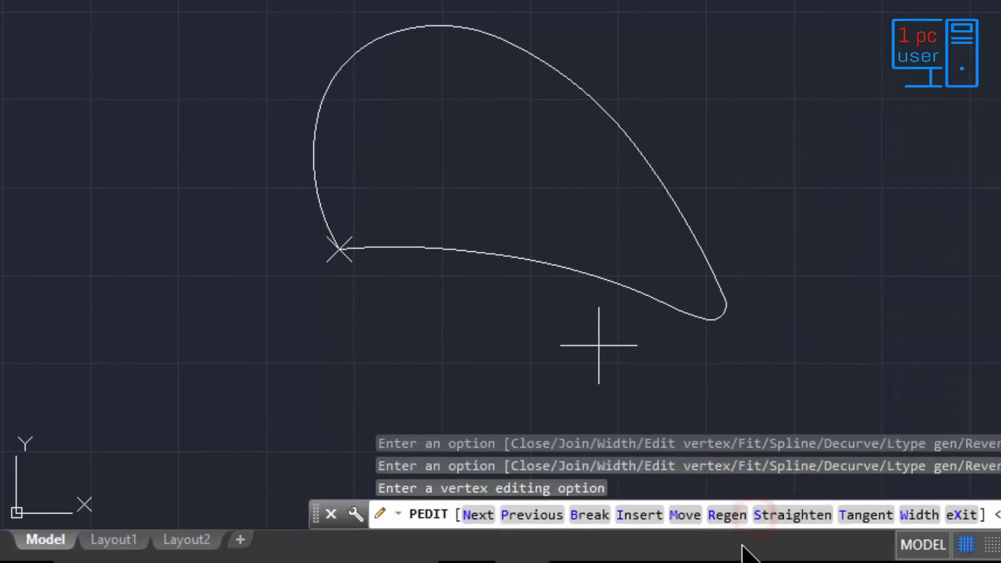
{"action": "left_click", "coordinate": [867, 515]}
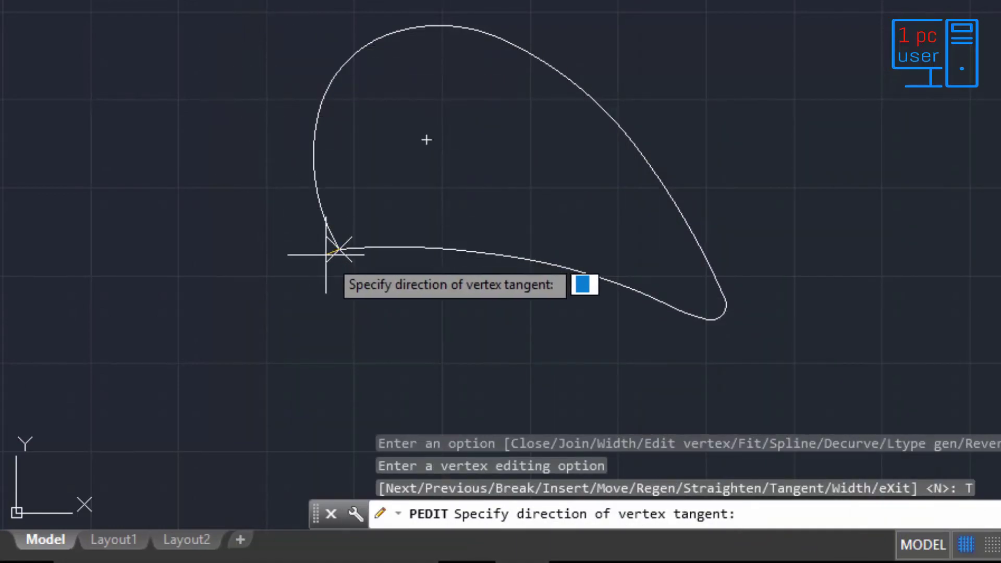
{"action": "left_click", "coordinate": [237, 4]}
Step: Advance to the vertex midway along the long upper curve, set its tangent direction toward the upper left and leave PEDIT
{"action": "key", "text": "Down"}
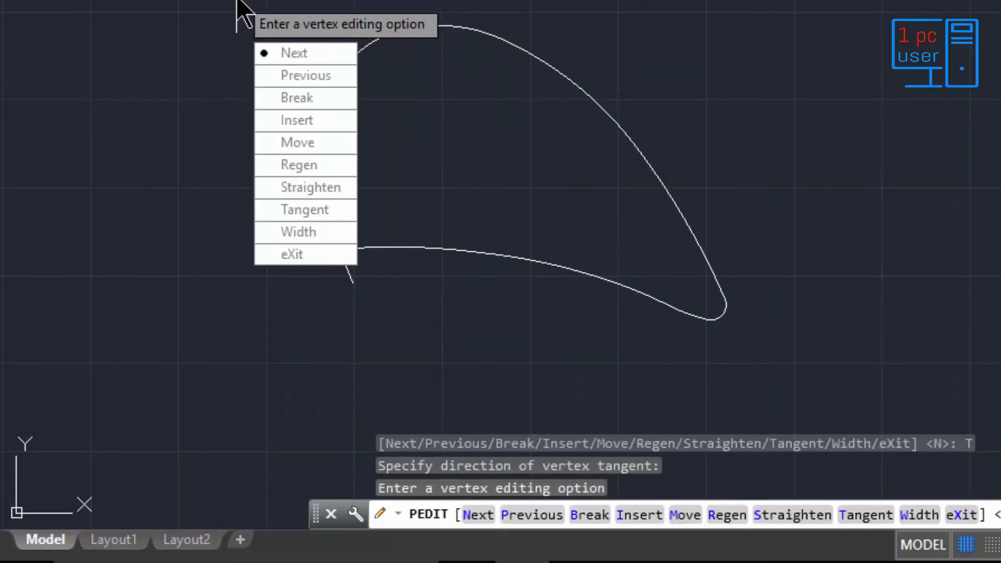
{"action": "key", "text": "Return"}
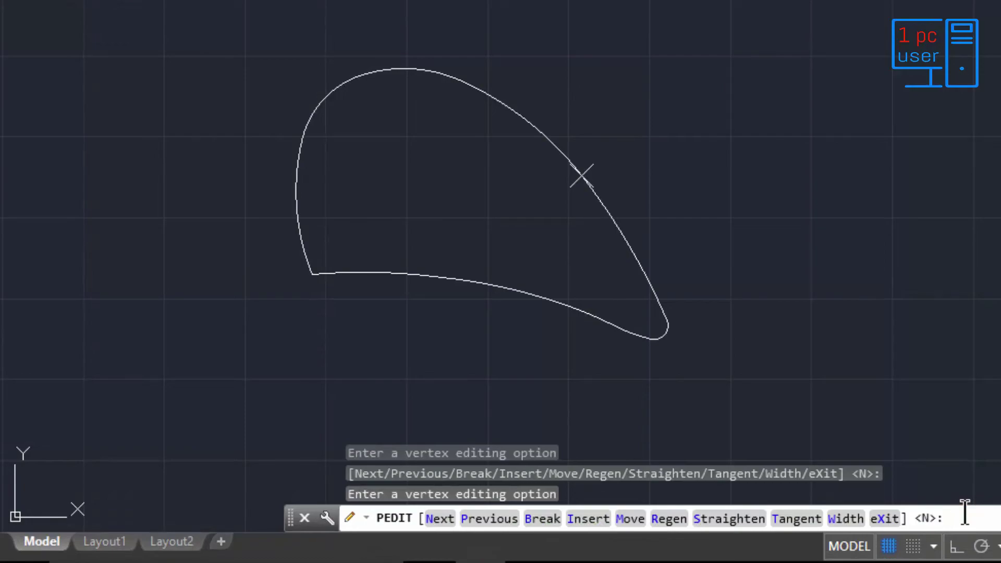
{"action": "left_click", "coordinate": [803, 517]}
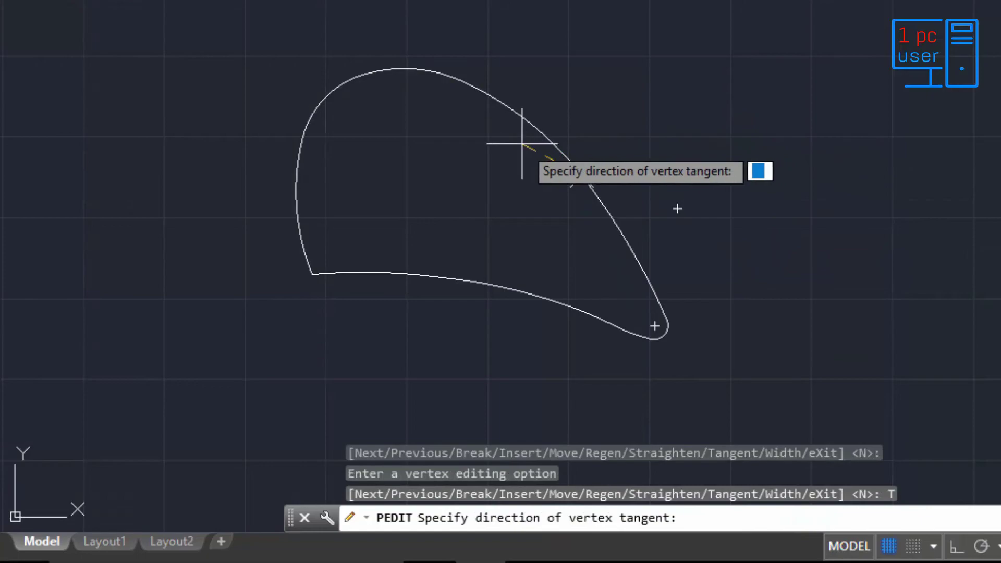
{"action": "left_click", "coordinate": [457, 47]}
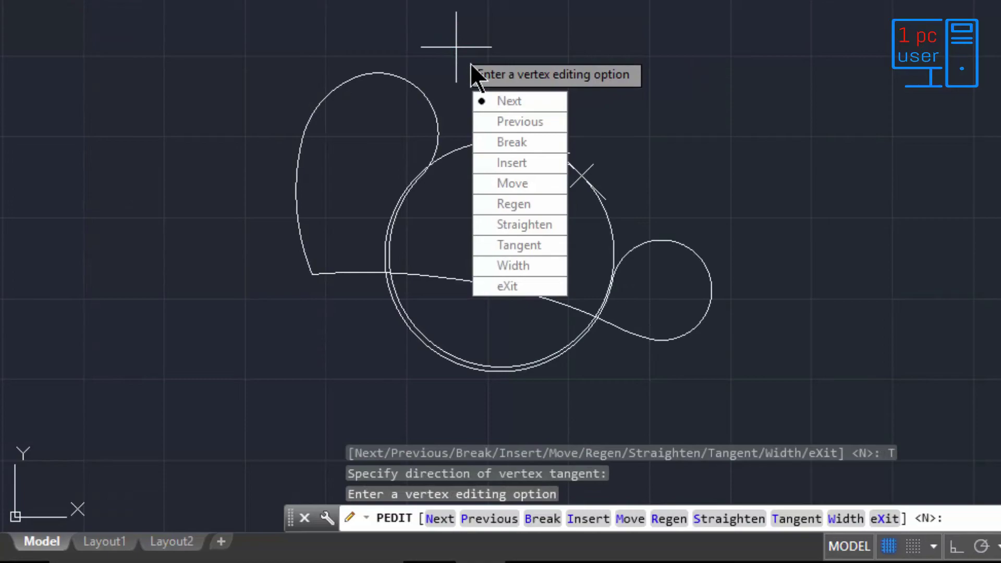
{"action": "key", "text": "Escape"}
{"action": "key", "text": "Escape"}
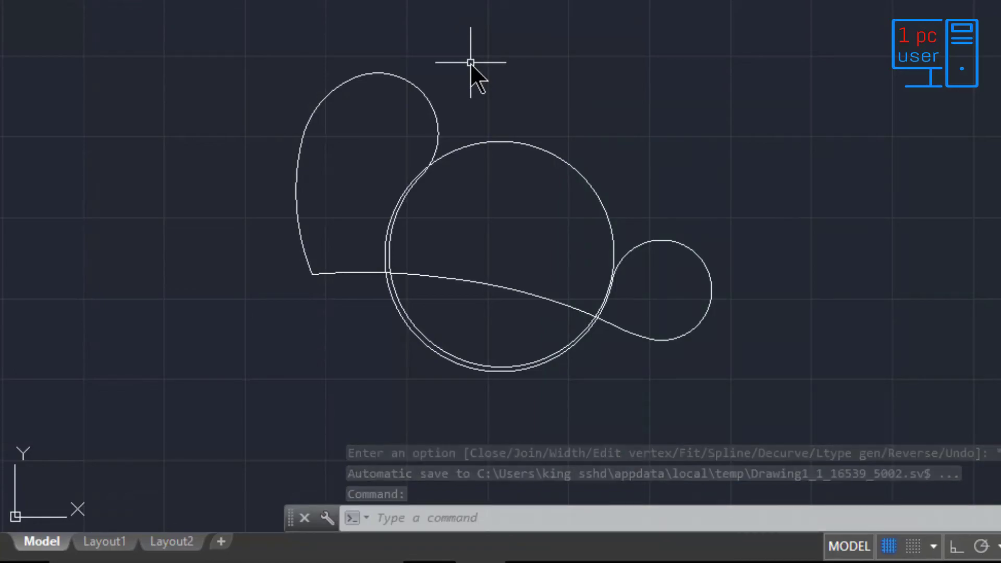
{"action": "left_click", "coordinate": [21, 46]}
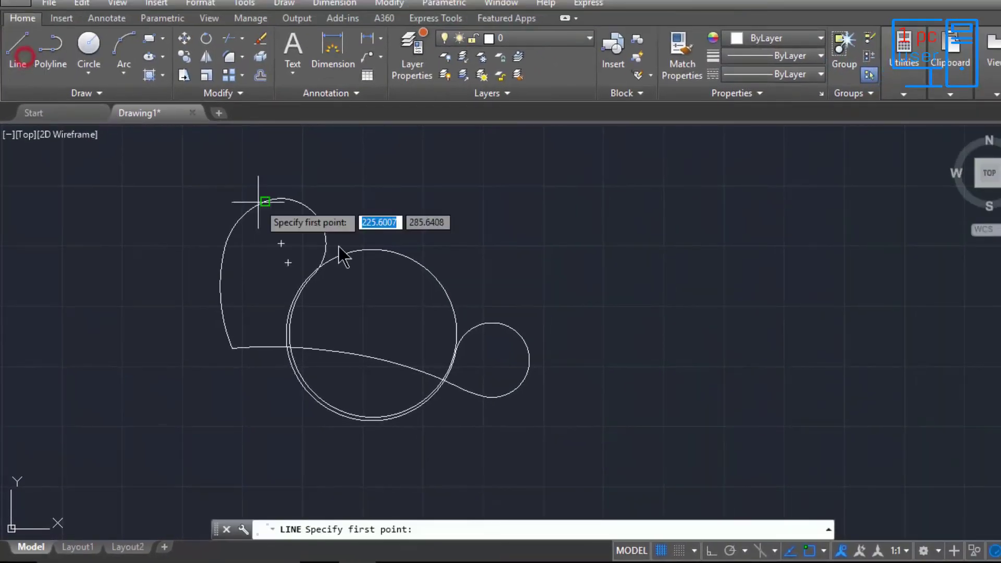
{"action": "left_click", "coordinate": [479, 319]}
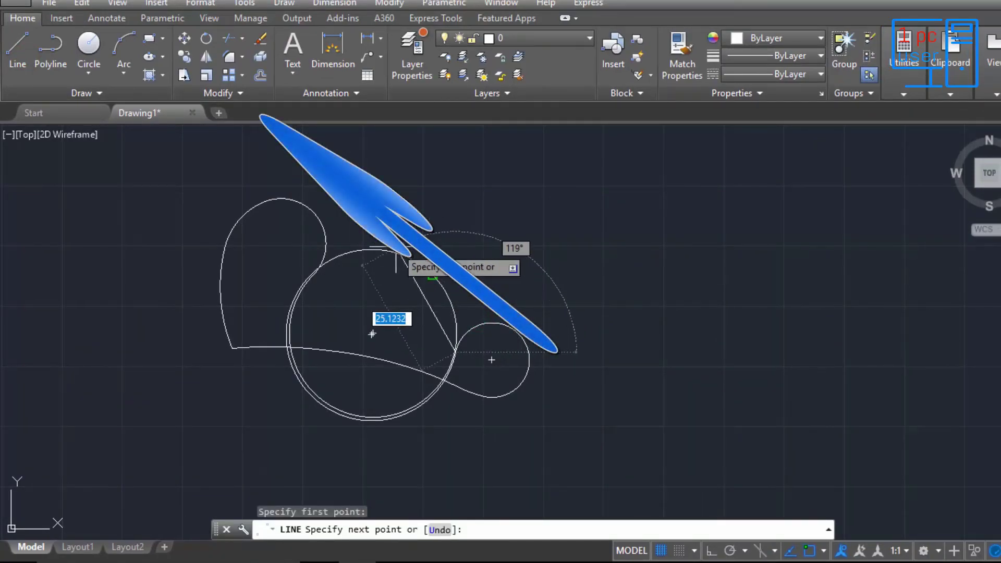
{"action": "key", "text": "Escape"}
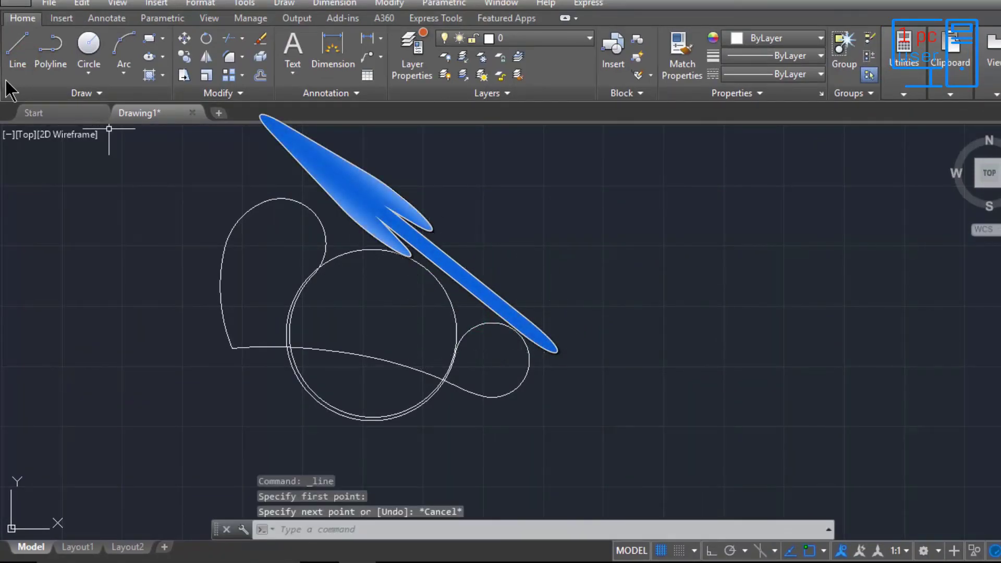
Step: Draw a line about 26 units long at about 133° along the large circle's upper-right side, through the vertex given the tangent direction
{"action": "left_click", "coordinate": [15, 53]}
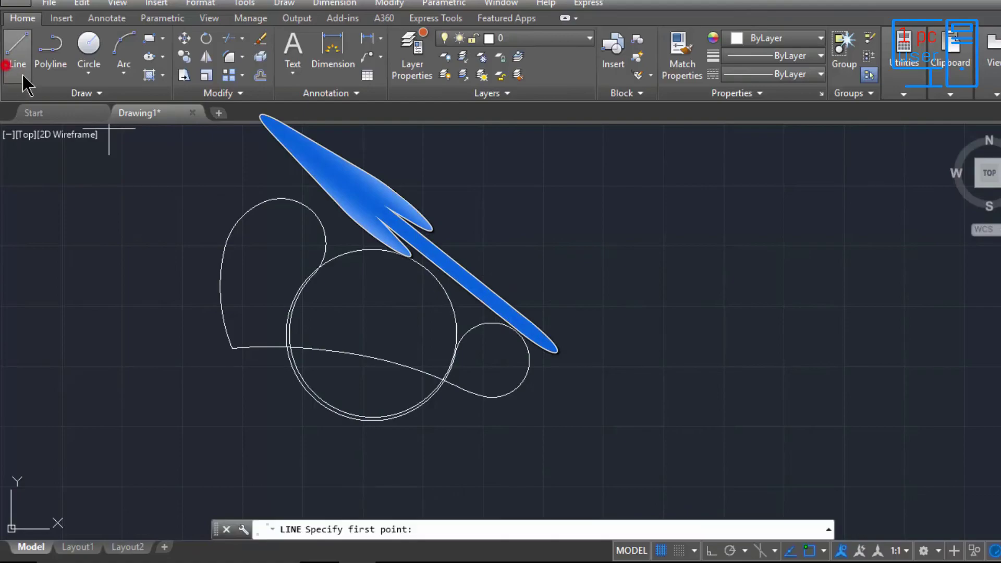
{"action": "left_click", "coordinate": [465, 311]}
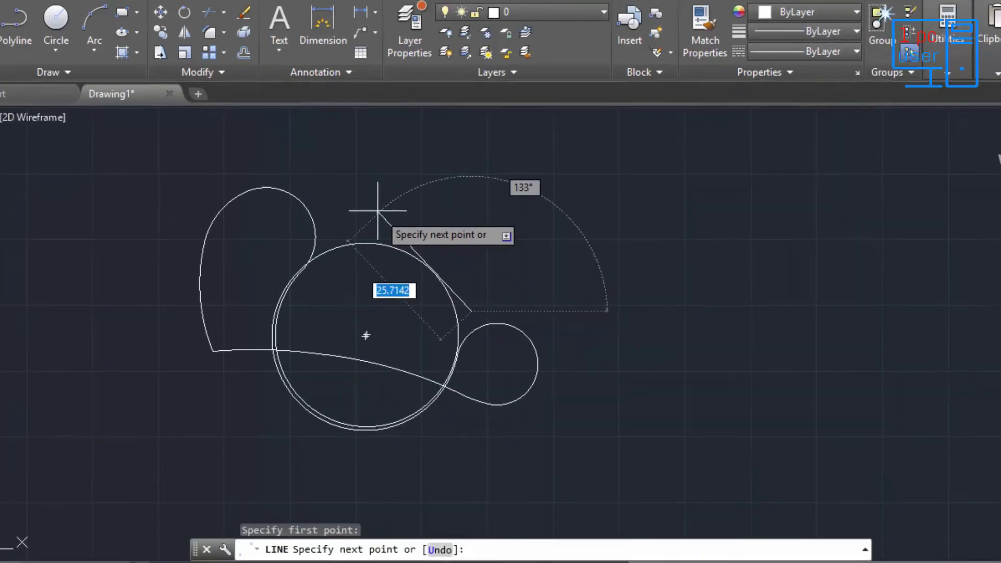
{"action": "left_click", "coordinate": [374, 209]}
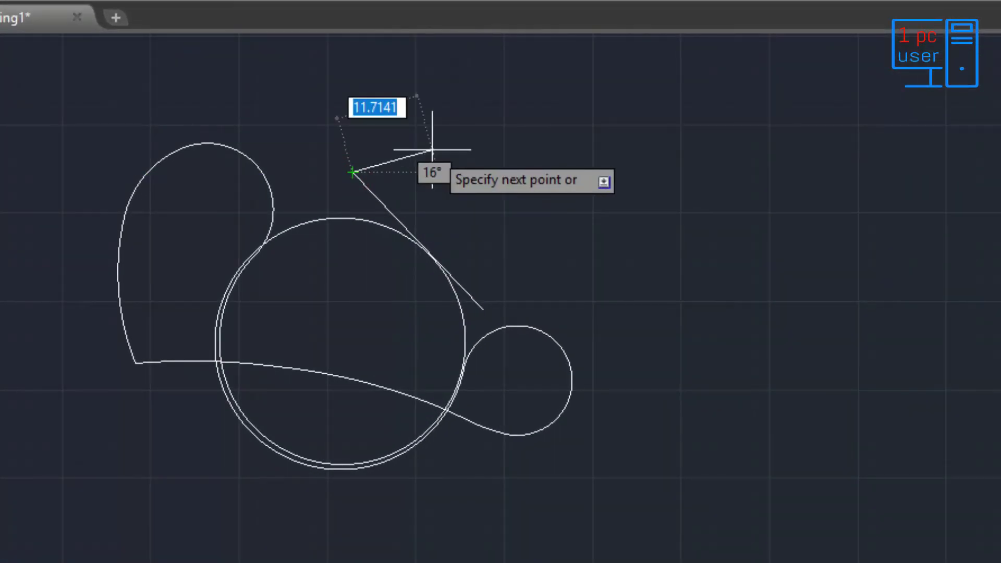
{"action": "key", "text": "Return"}
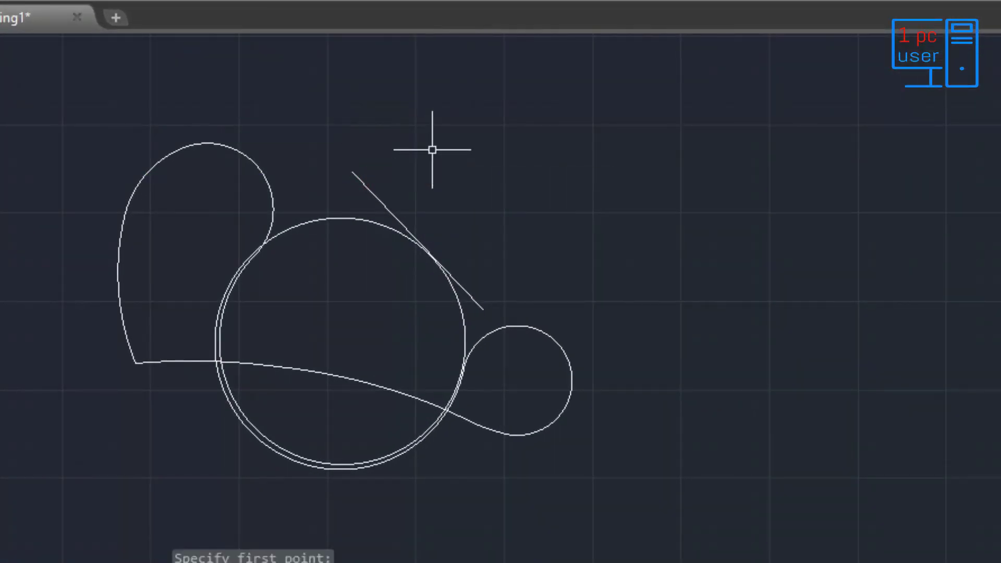
{"action": "scroll", "coordinate": [399, 246], "scroll_direction": "up", "scroll_amount": 5}
{"action": "scroll", "coordinate": [399, 247], "scroll_direction": "down", "scroll_amount": 1}
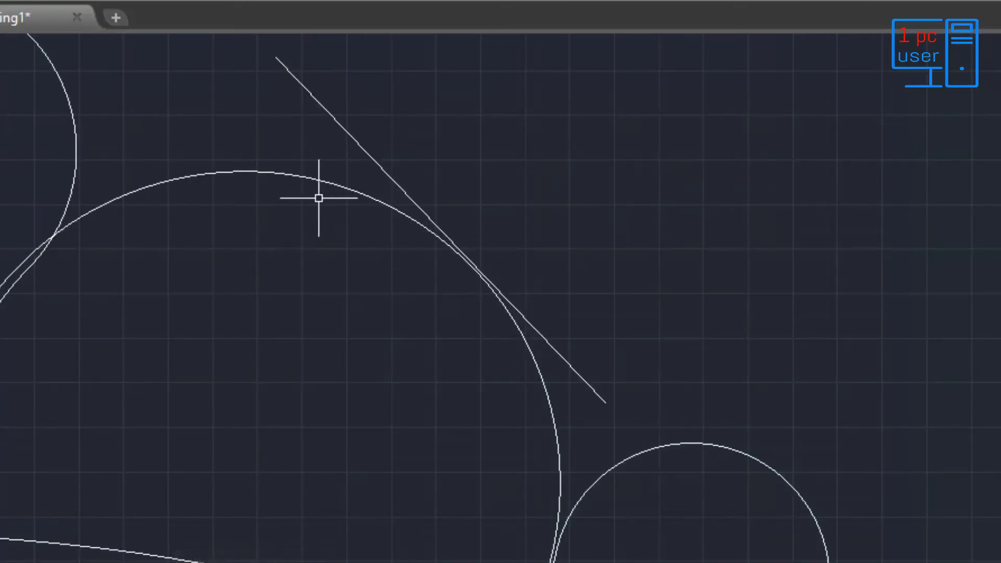
{"action": "scroll", "coordinate": [459, 303], "scroll_direction": "down", "scroll_amount": 5}
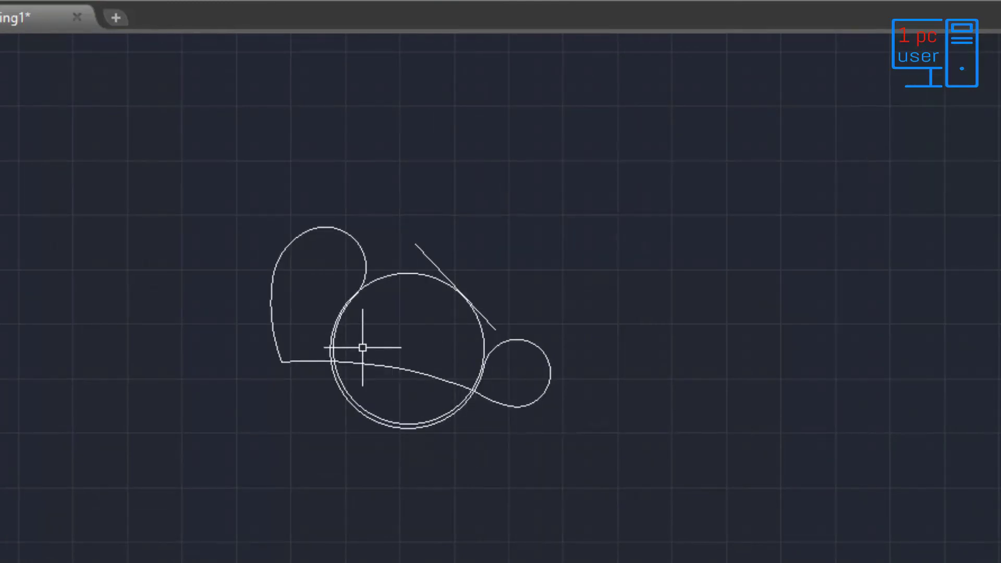
Step: Edit the polyline's first vertex to give its next segment a starting width of 1 and an ending width of 3, then exit vertex editing
{"action": "scroll", "coordinate": [363, 347], "scroll_direction": "up", "scroll_amount": 6}
{"action": "scroll", "coordinate": [362, 346], "scroll_direction": "down", "scroll_amount": 2}
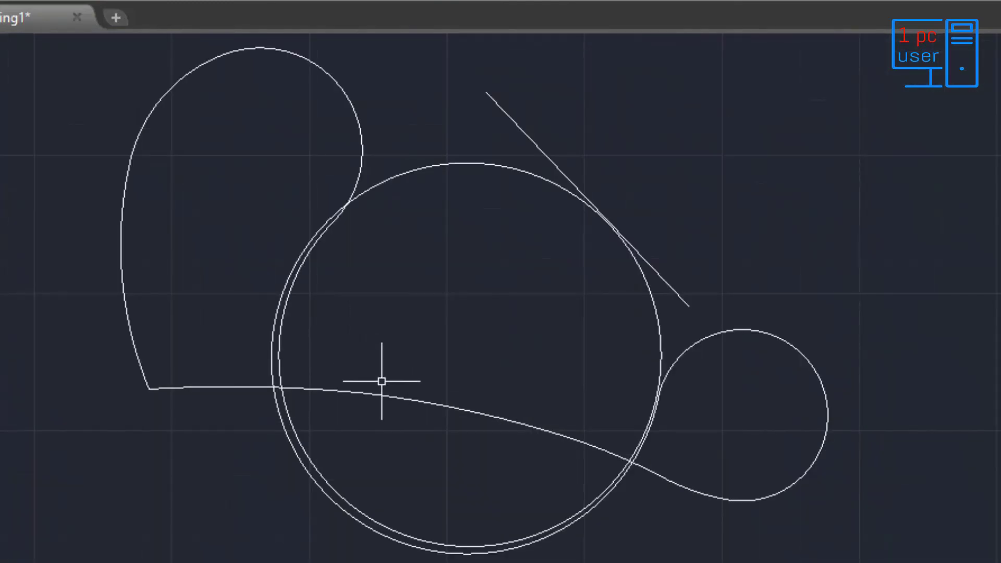
{"action": "double_click", "coordinate": [406, 401]}
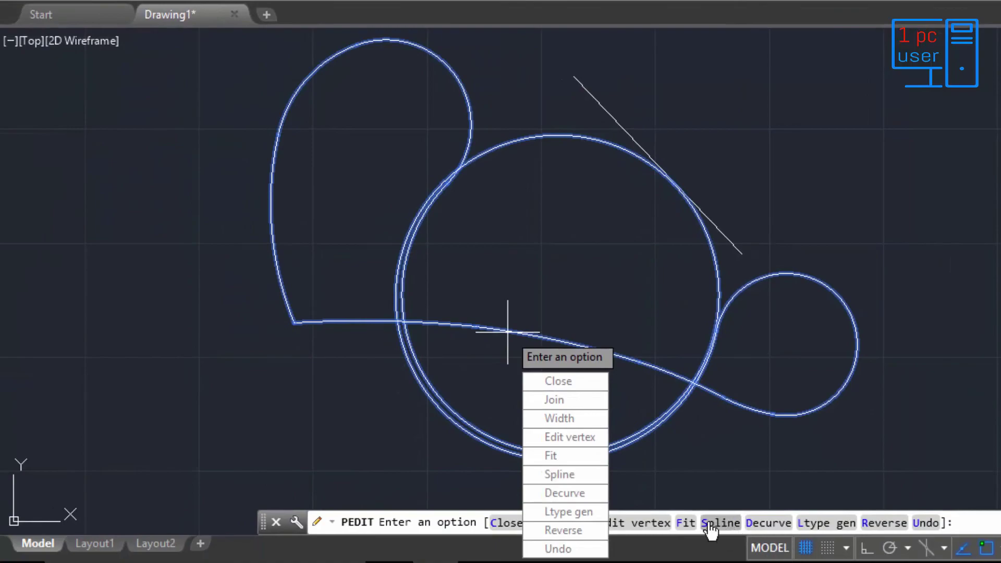
{"action": "left_click", "coordinate": [562, 434]}
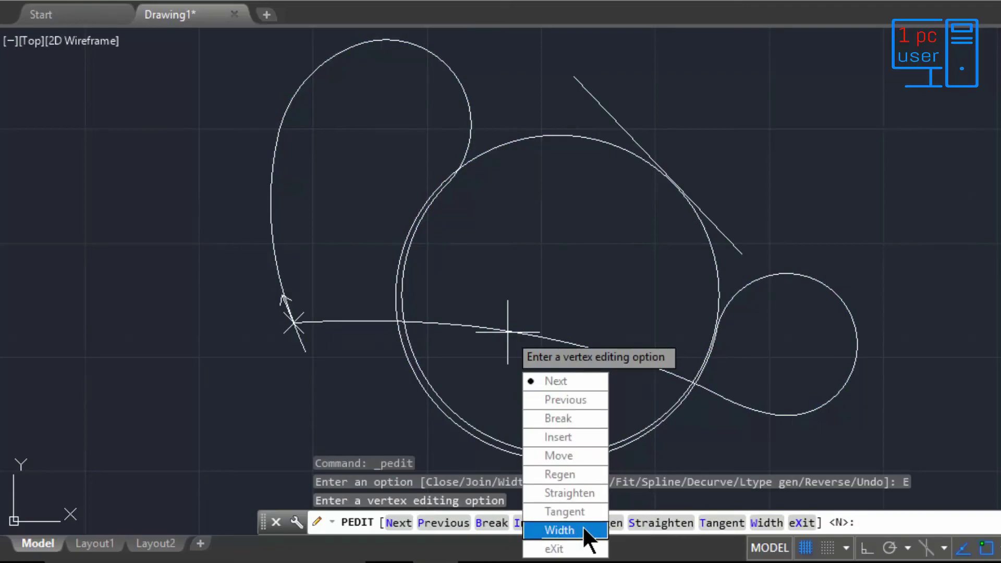
{"action": "left_click", "coordinate": [561, 530]}
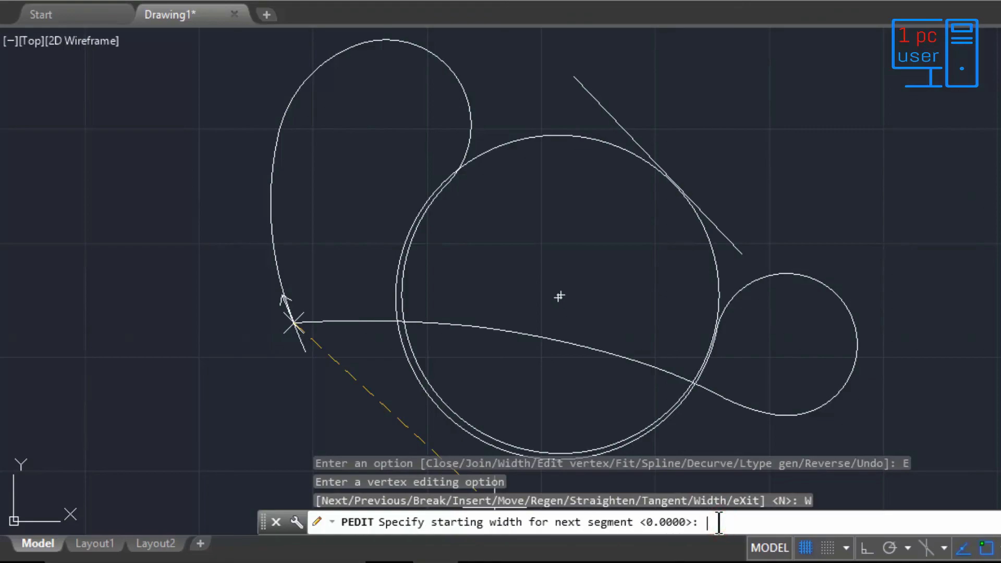
{"action": "key", "text": "Return"}
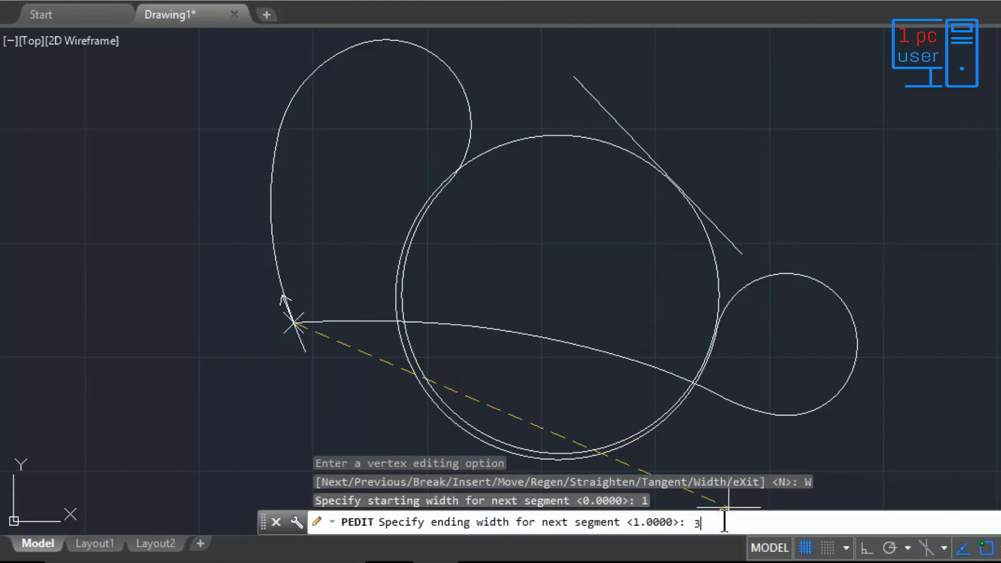
{"action": "key", "text": "Return"}
{"action": "key", "text": "Down"}
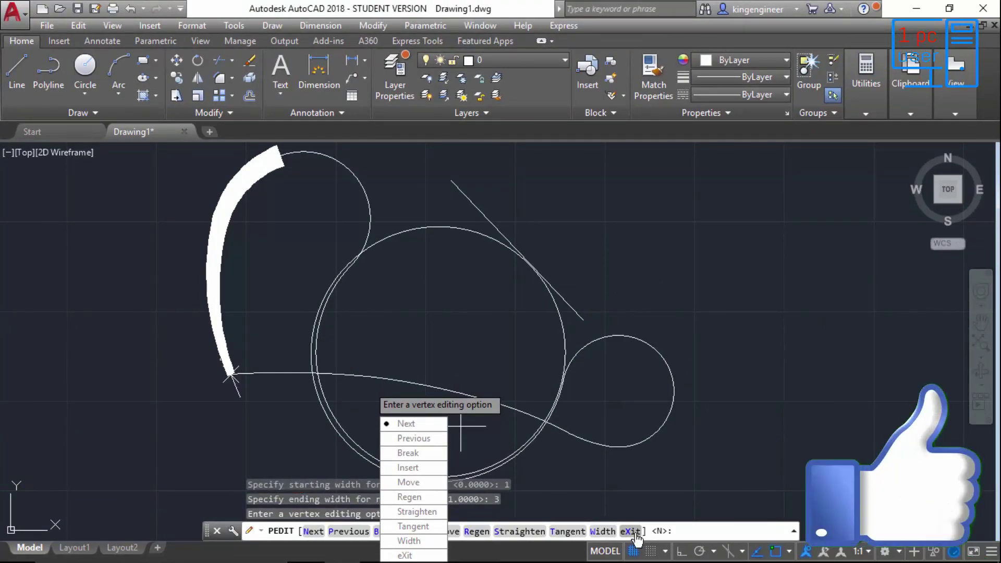
{"action": "left_click", "coordinate": [636, 534]}
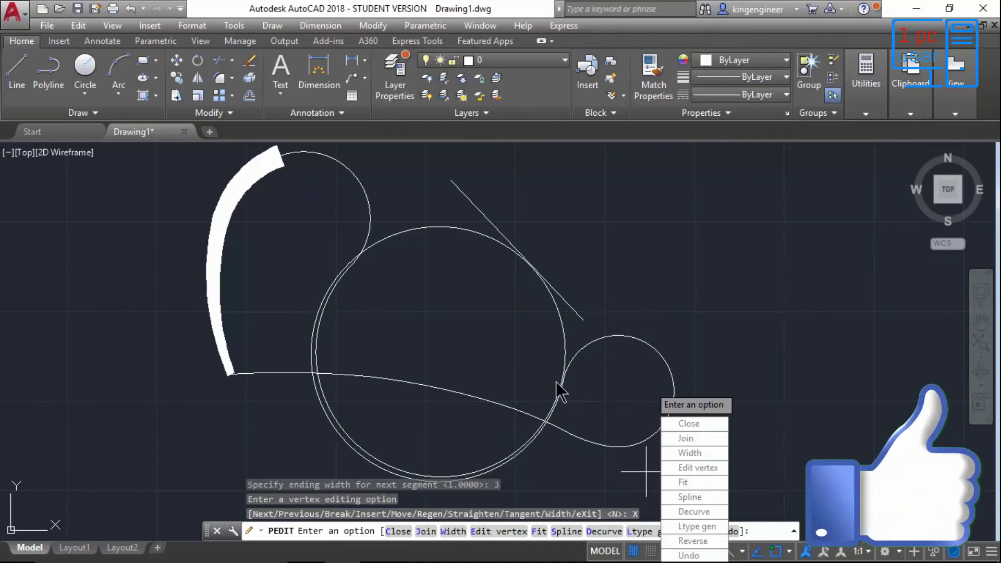